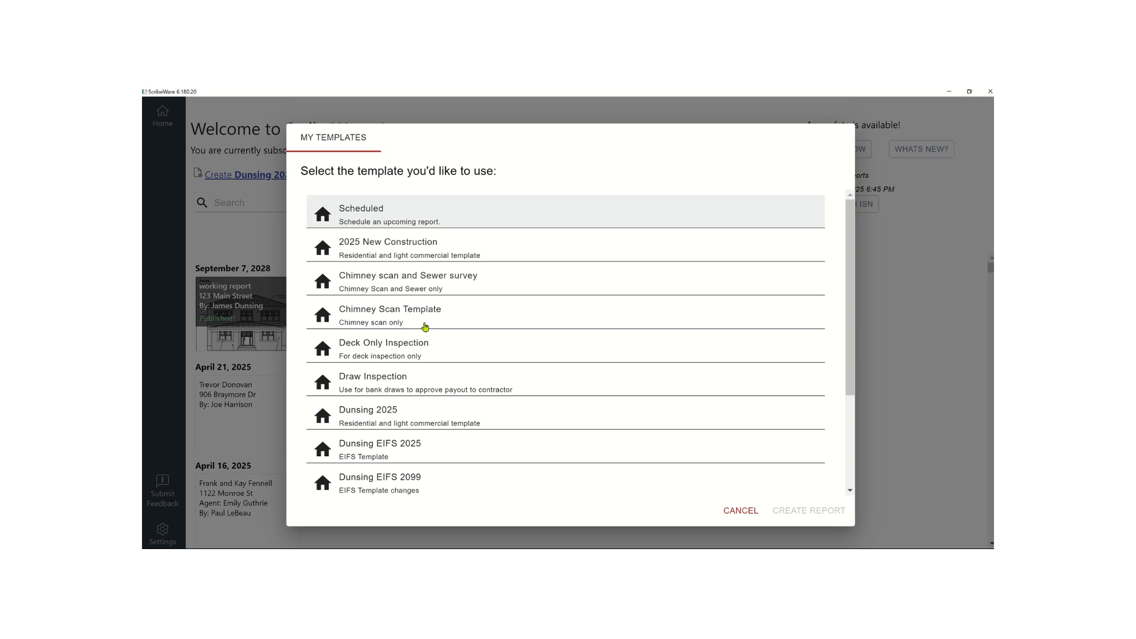
Step: Look through the available report templates and create a new report from the Dunsing 2025 template
scroll(424, 315, down, 3)
scroll(421, 423, up, 3)
scroll(422, 336, down, 2)
scroll(423, 337, up, 2)
scroll(414, 397, down, 2)
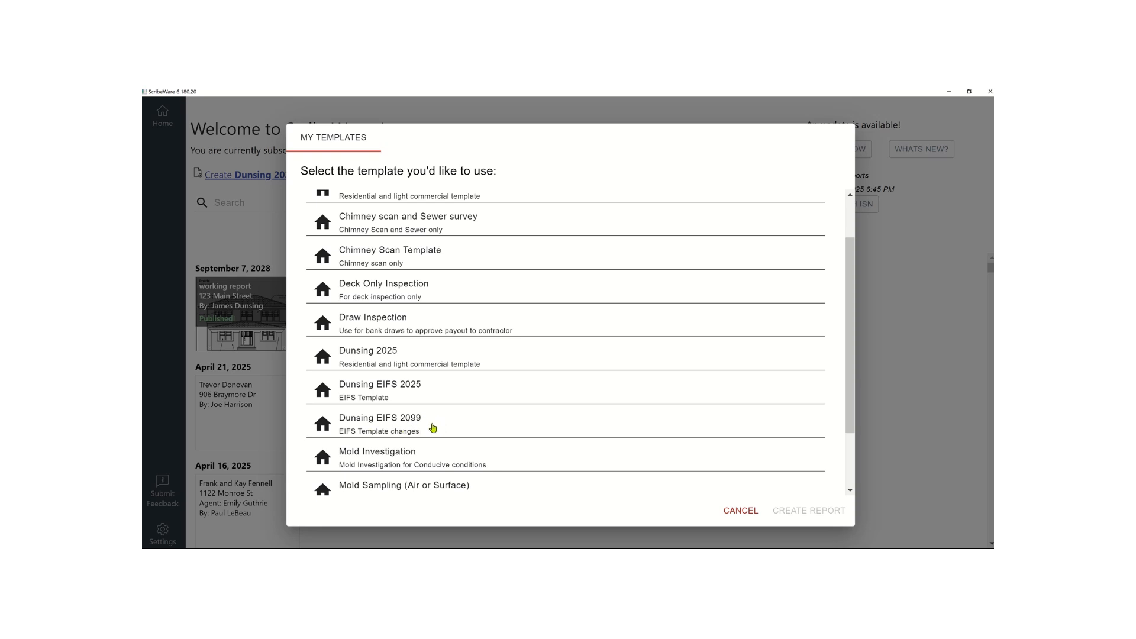
scroll(459, 408, down, 3)
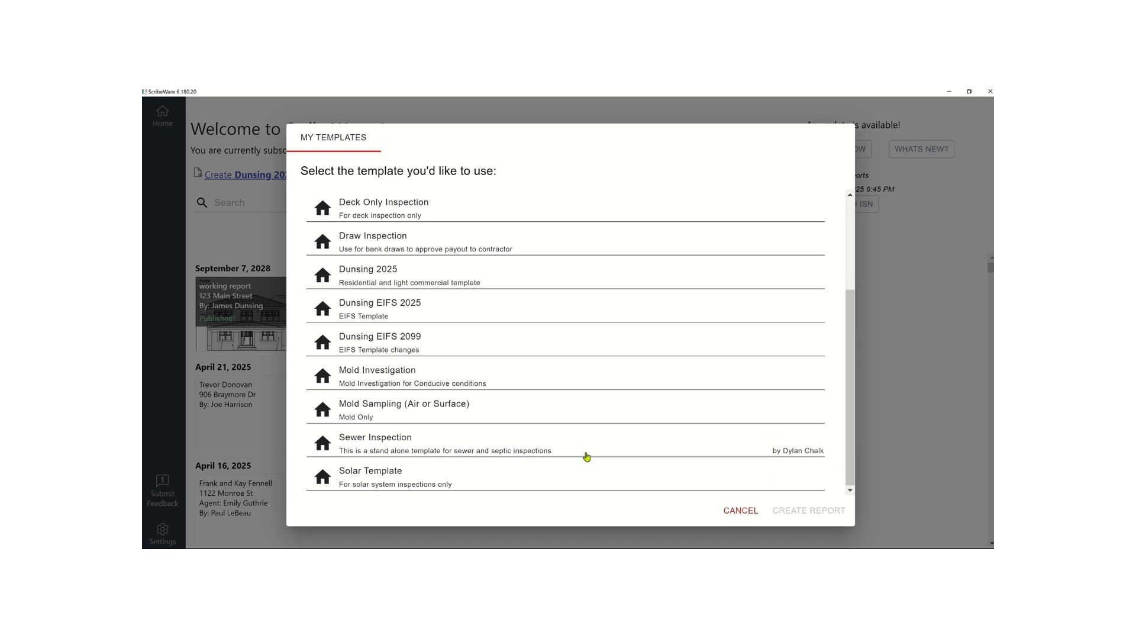
scroll(438, 443, up, 3)
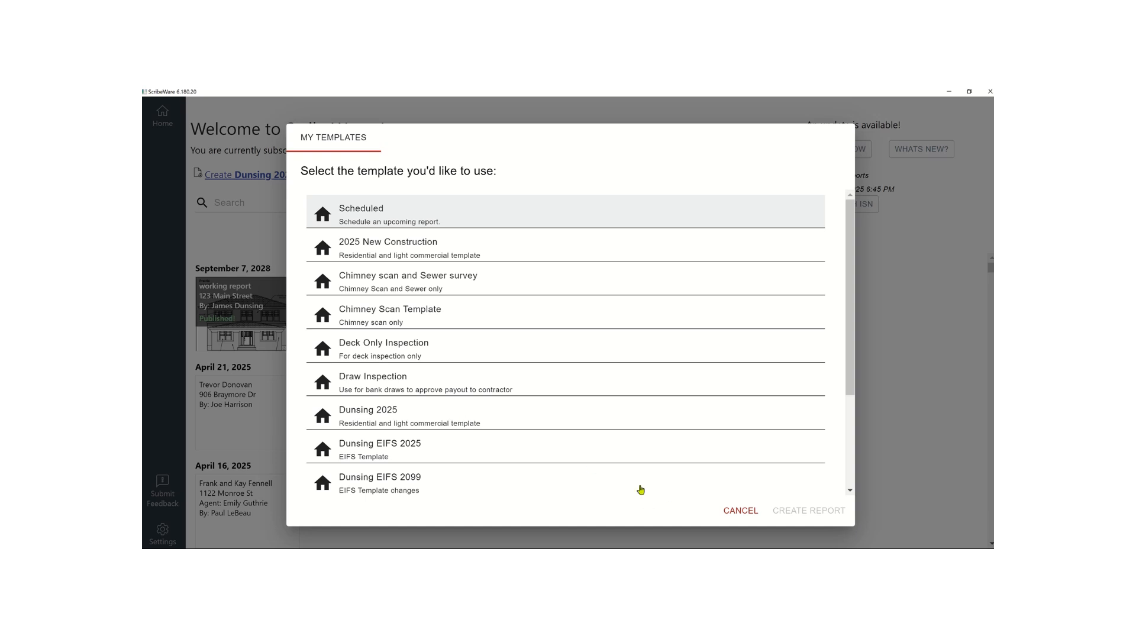
click(417, 420)
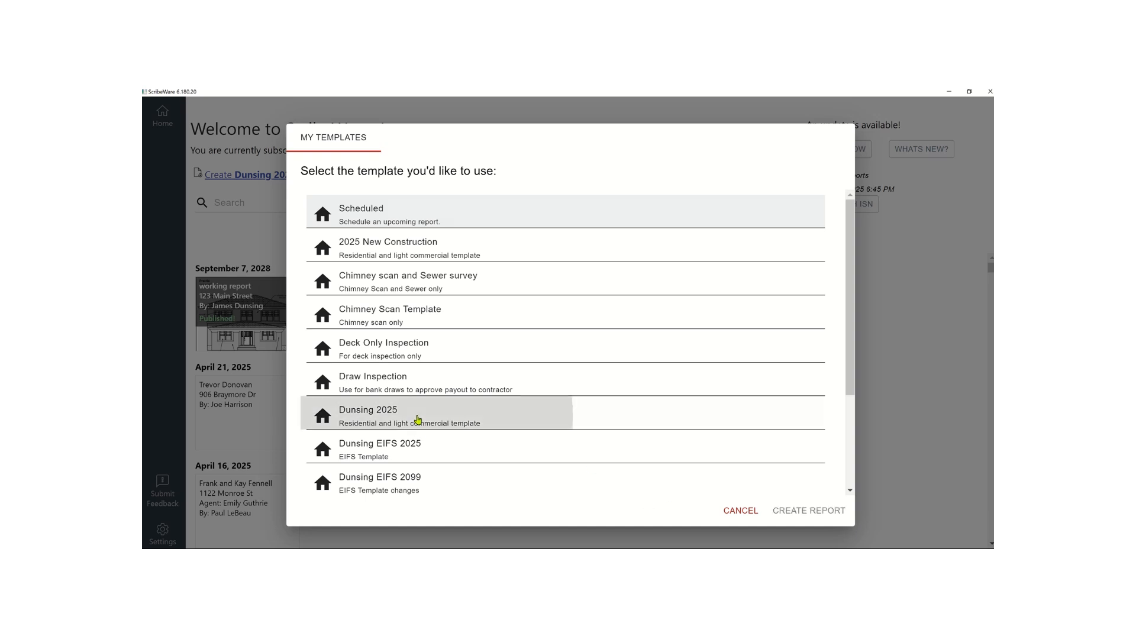
double_click(417, 420)
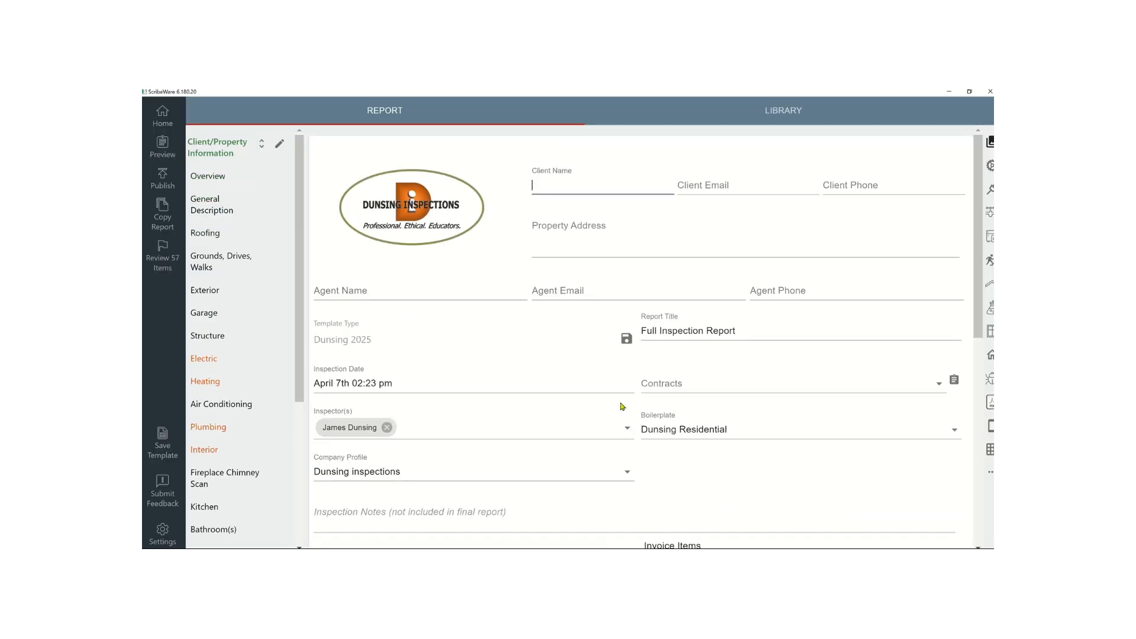
Step: Set the report's boilerplate to Sewer Survey
click(627, 473)
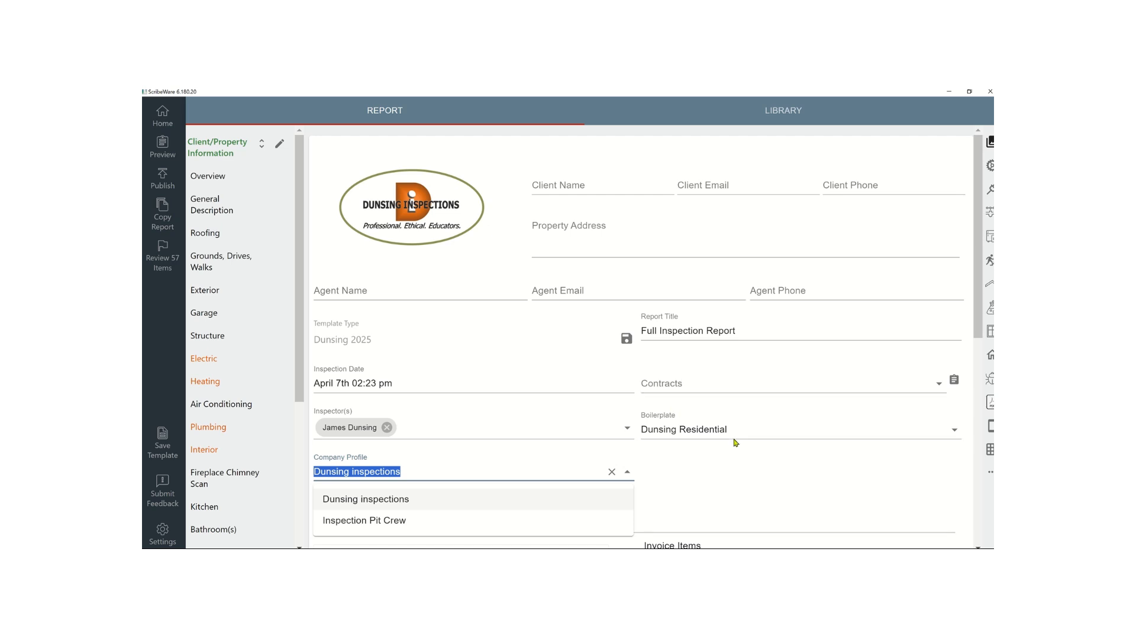
click(954, 434)
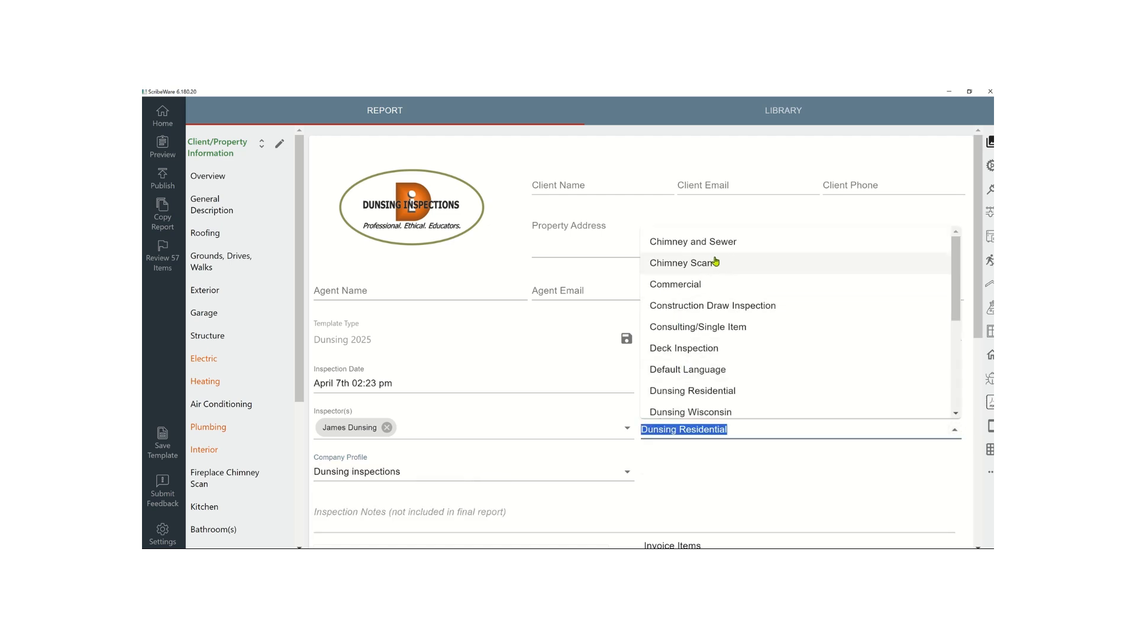
scroll(719, 367, down, 3)
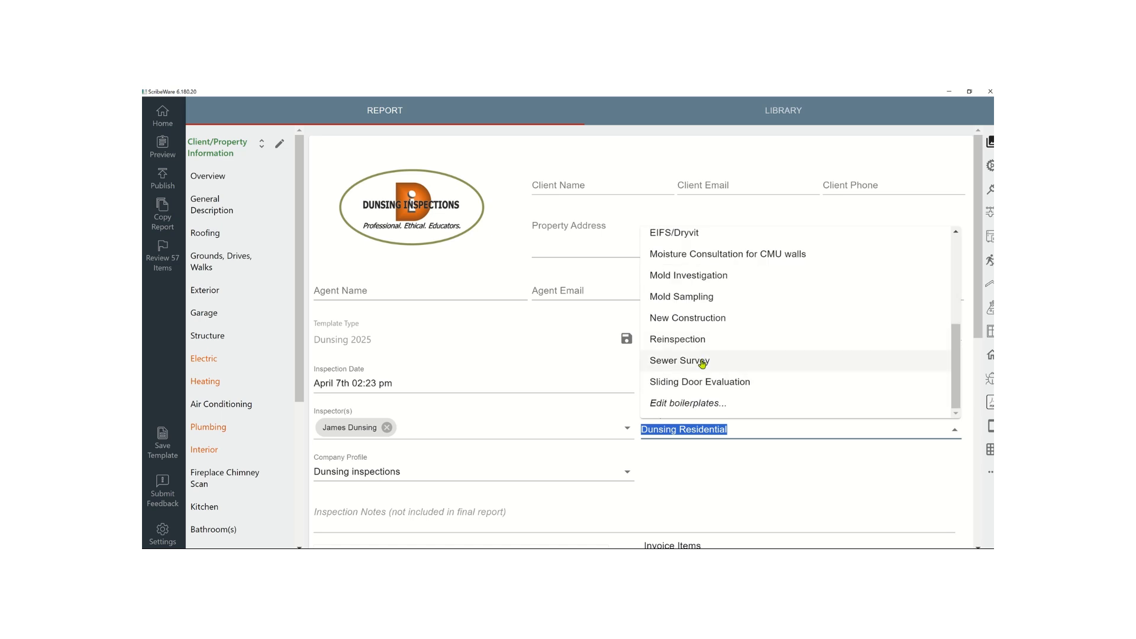
click(702, 363)
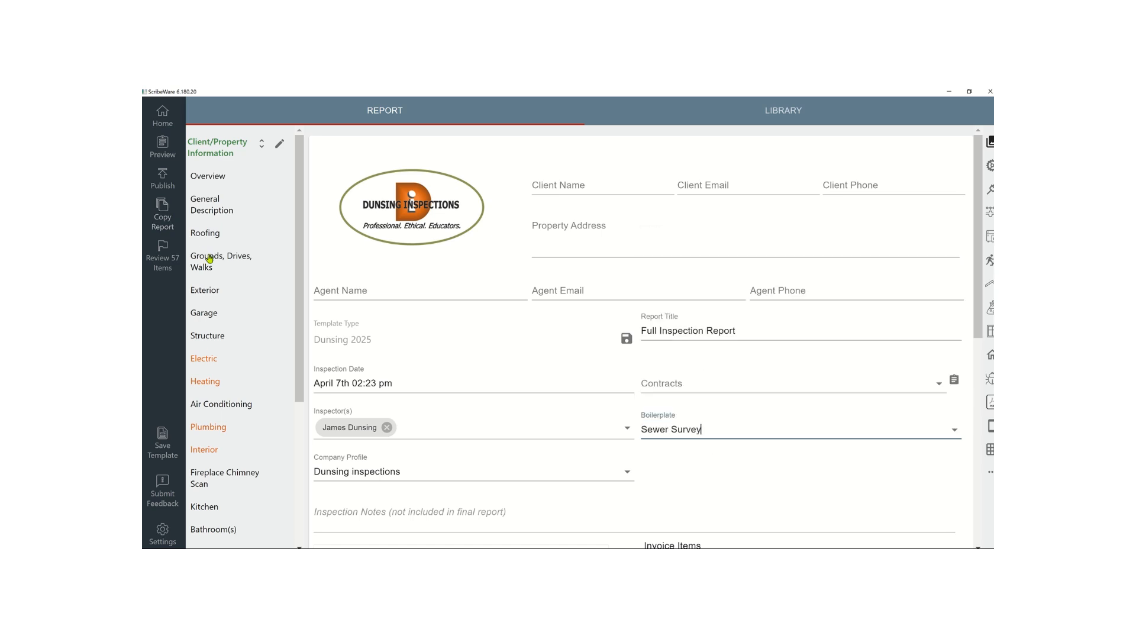
Step: Preview the report and examine its sewer survey description and the Electric, Heating, Plumbing and Interior notes
click(163, 148)
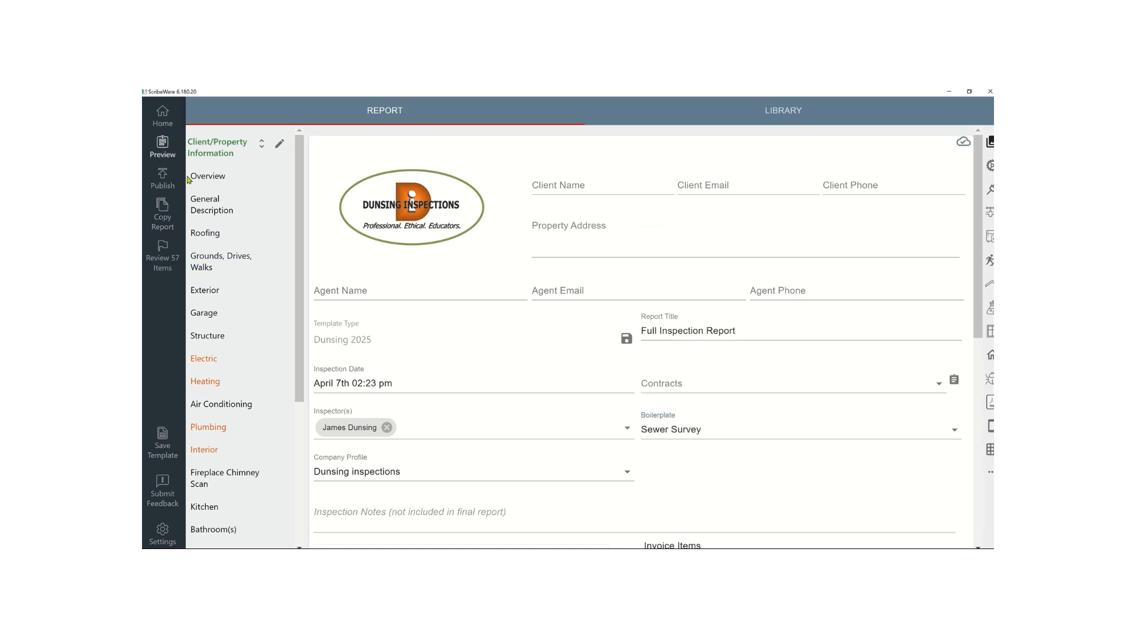
scroll(419, 380, down, 5)
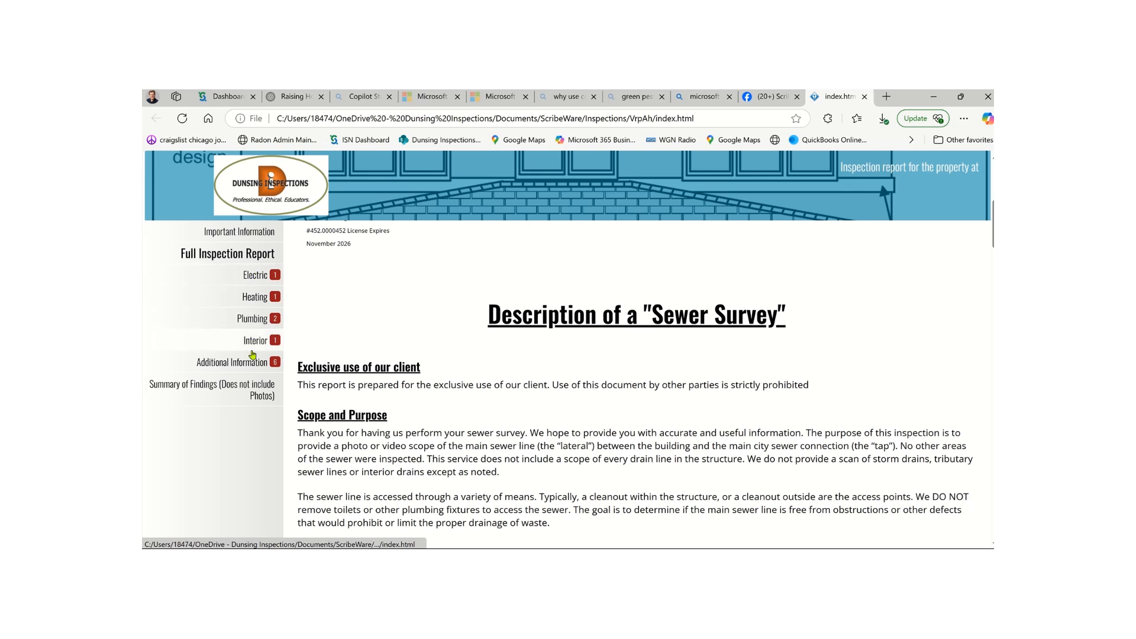
scroll(441, 379, down, 10)
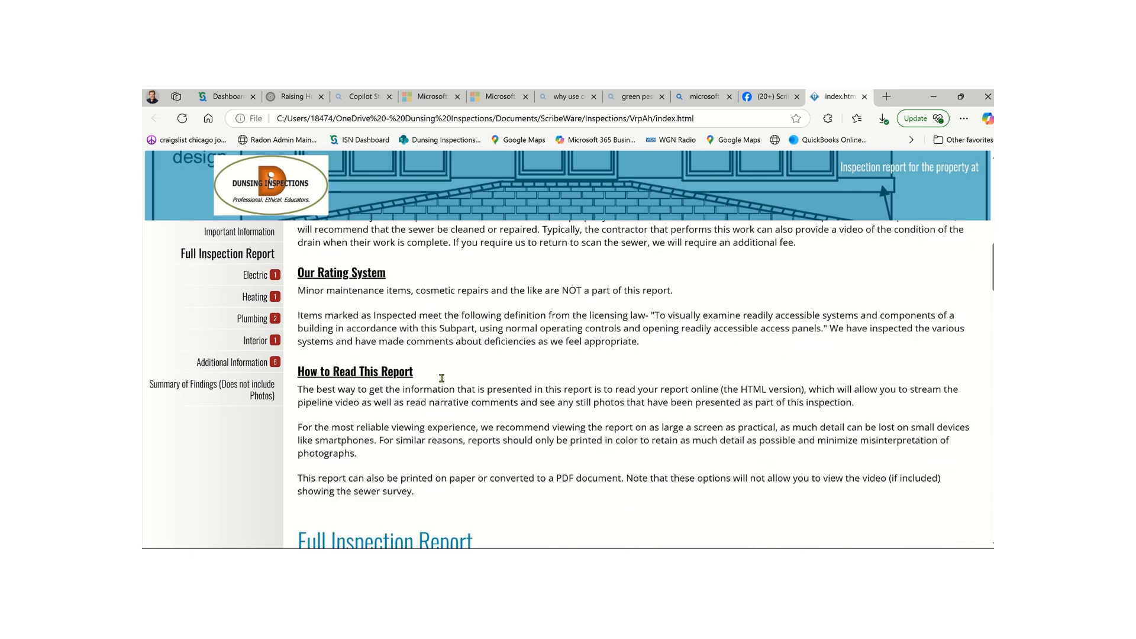
scroll(442, 378, down, 1)
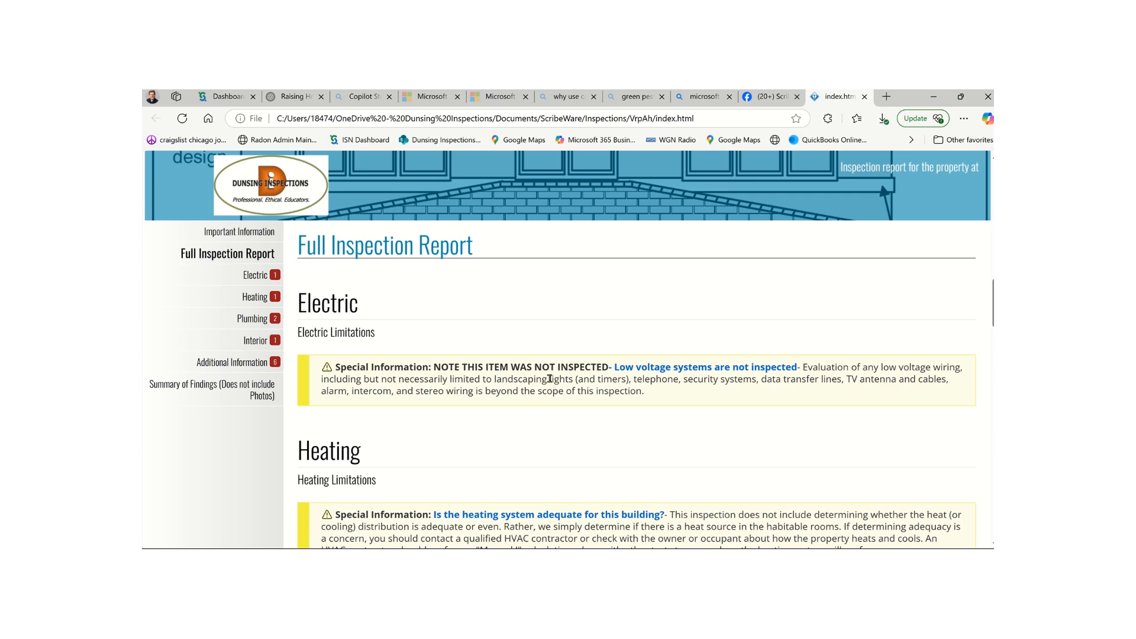
scroll(537, 451, down, 3)
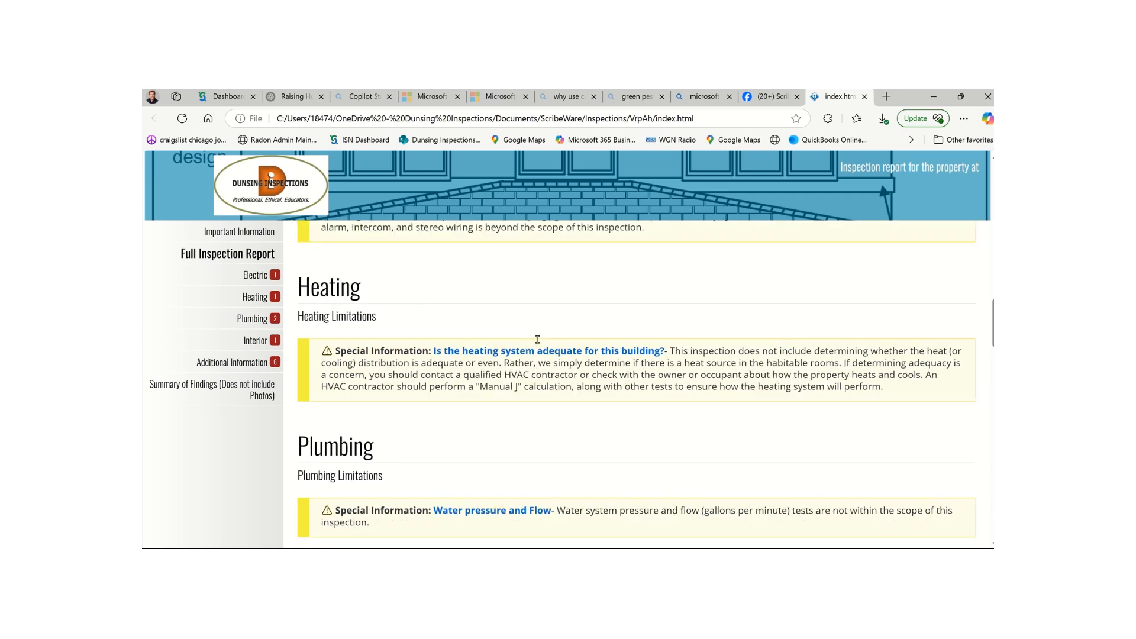
scroll(534, 474, down, 9)
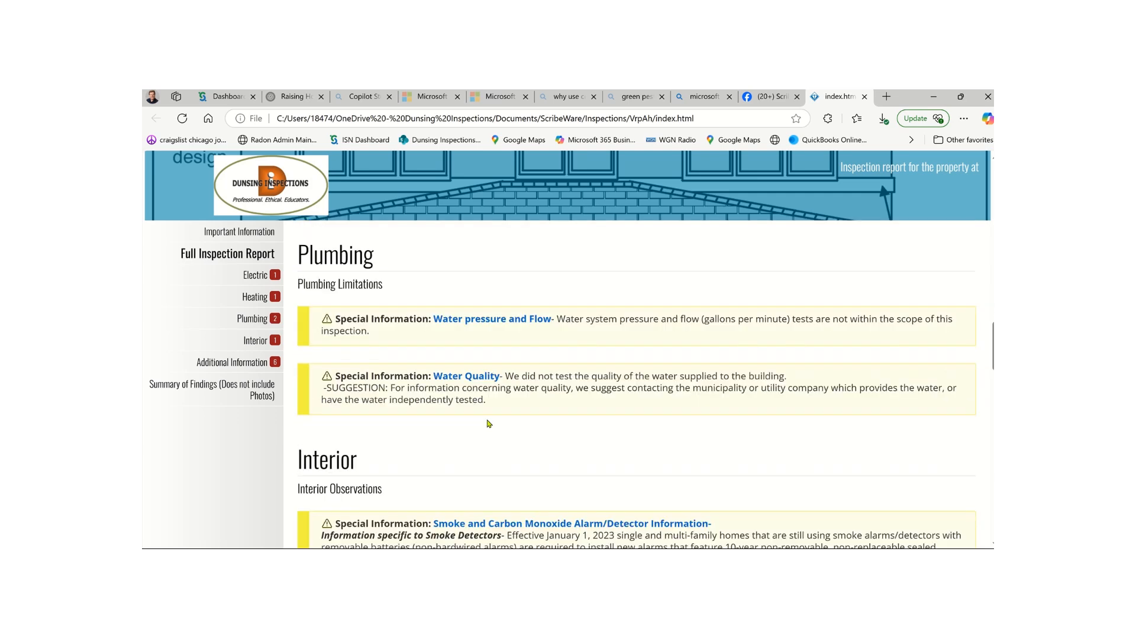
scroll(497, 420, up, 4)
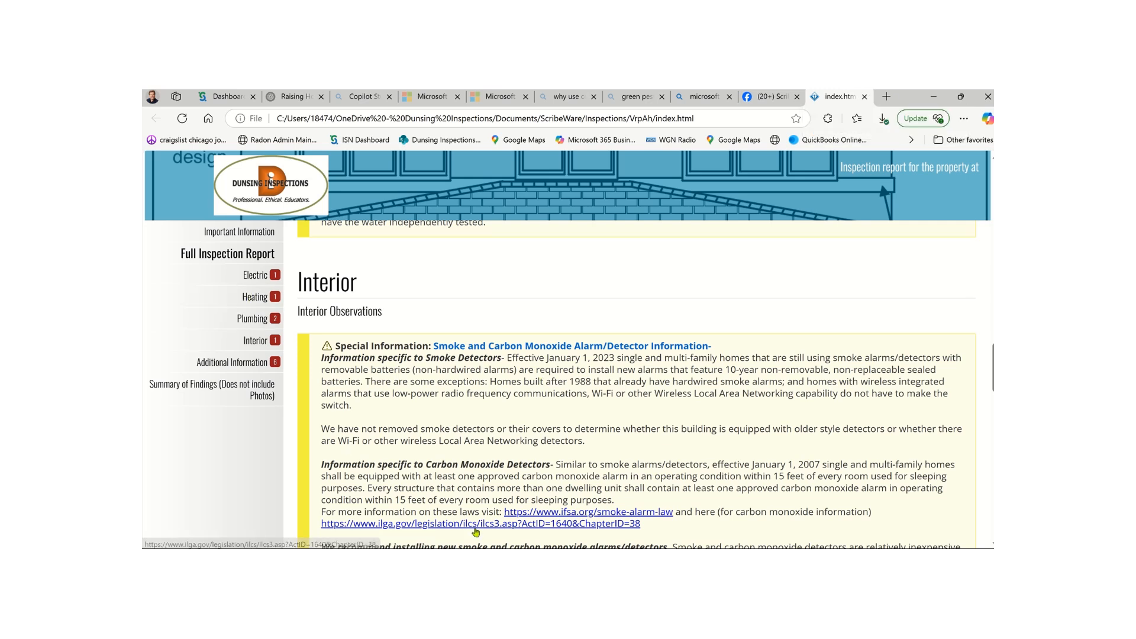
click(429, 548)
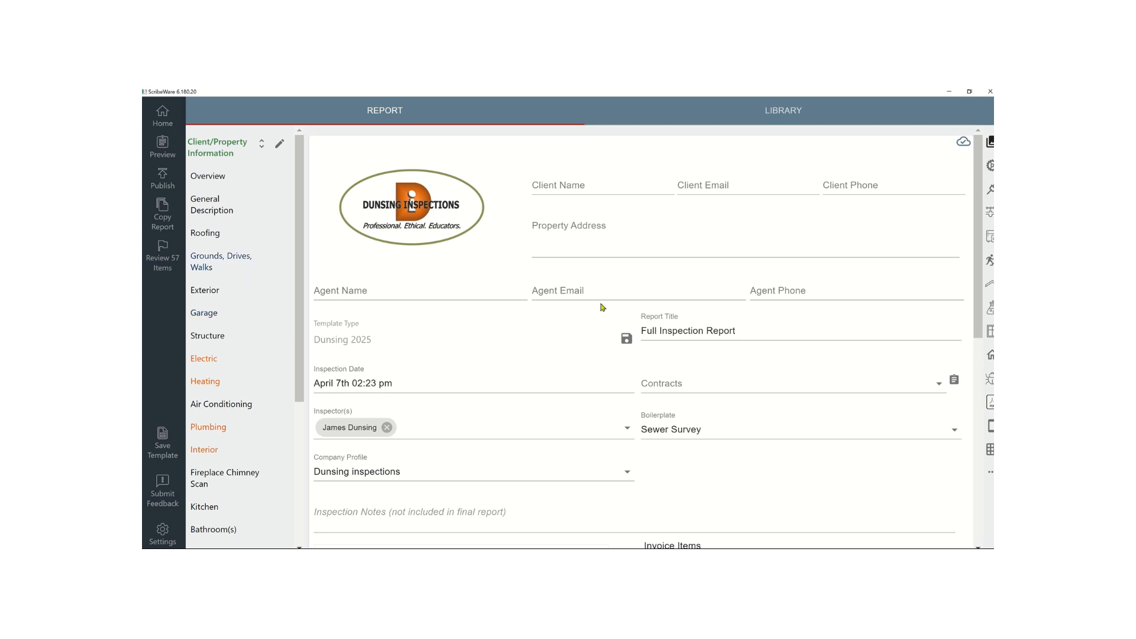
click(411, 548)
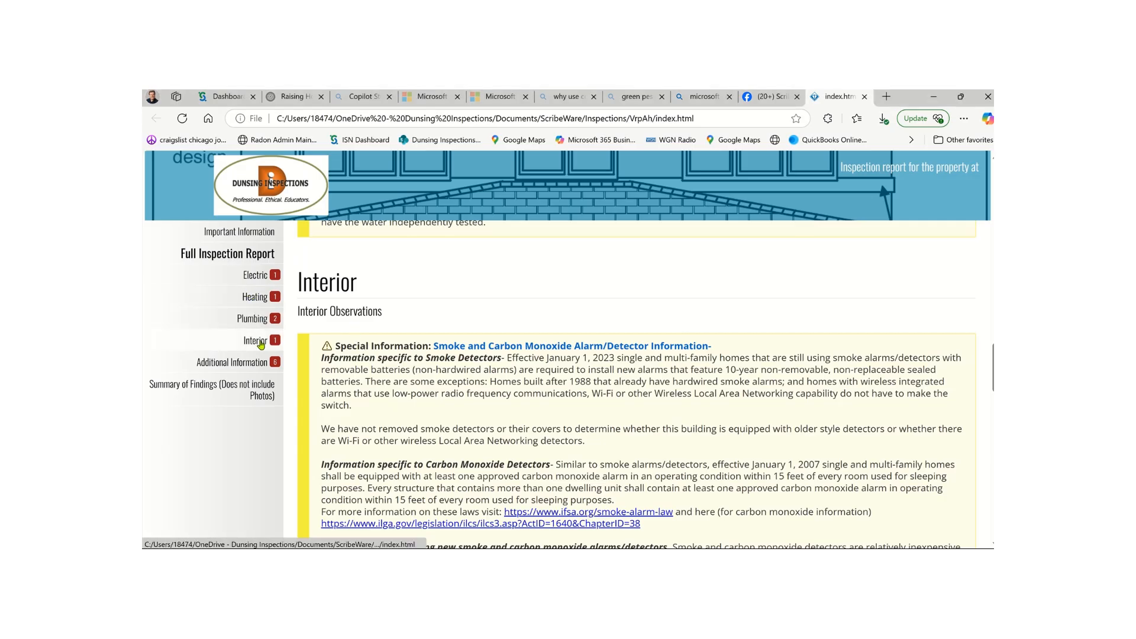
Step: Switch back to ScribeWare and delete the low voltage systems observation from the Electric Limitations
click(403, 548)
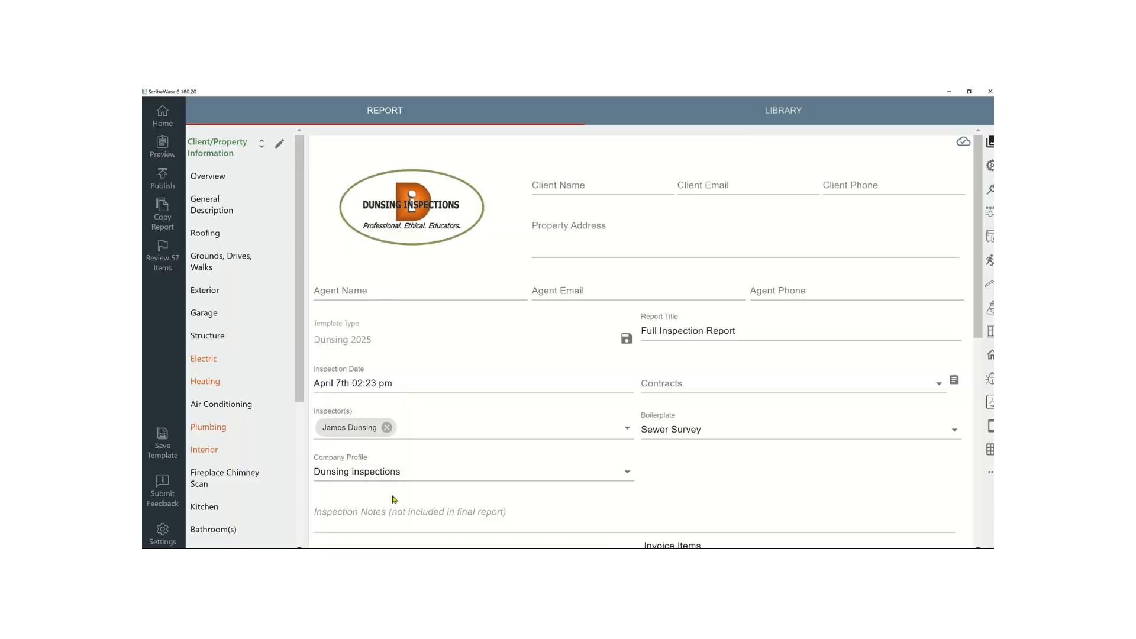
click(212, 360)
scroll(490, 333, down, 15)
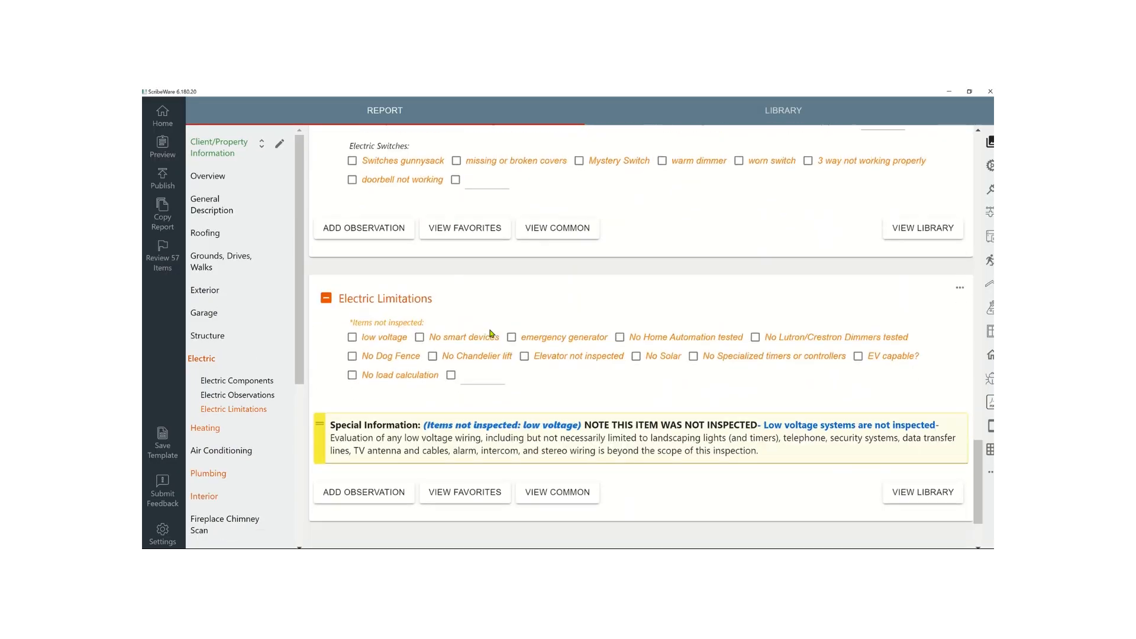
scroll(491, 334, down, 2)
click(590, 339)
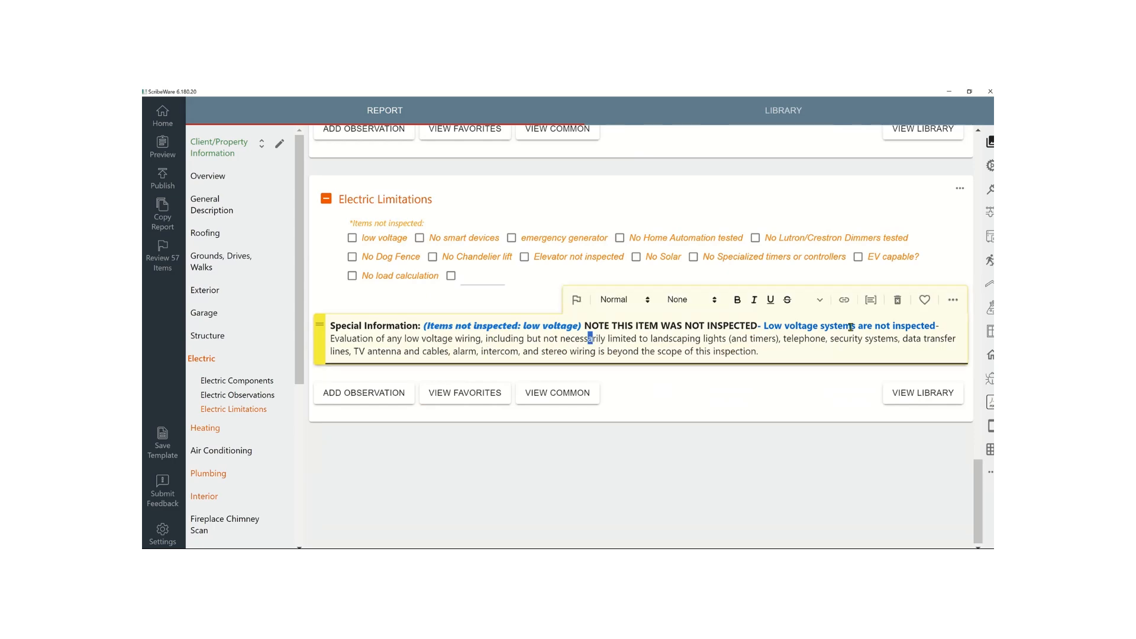
click(899, 300)
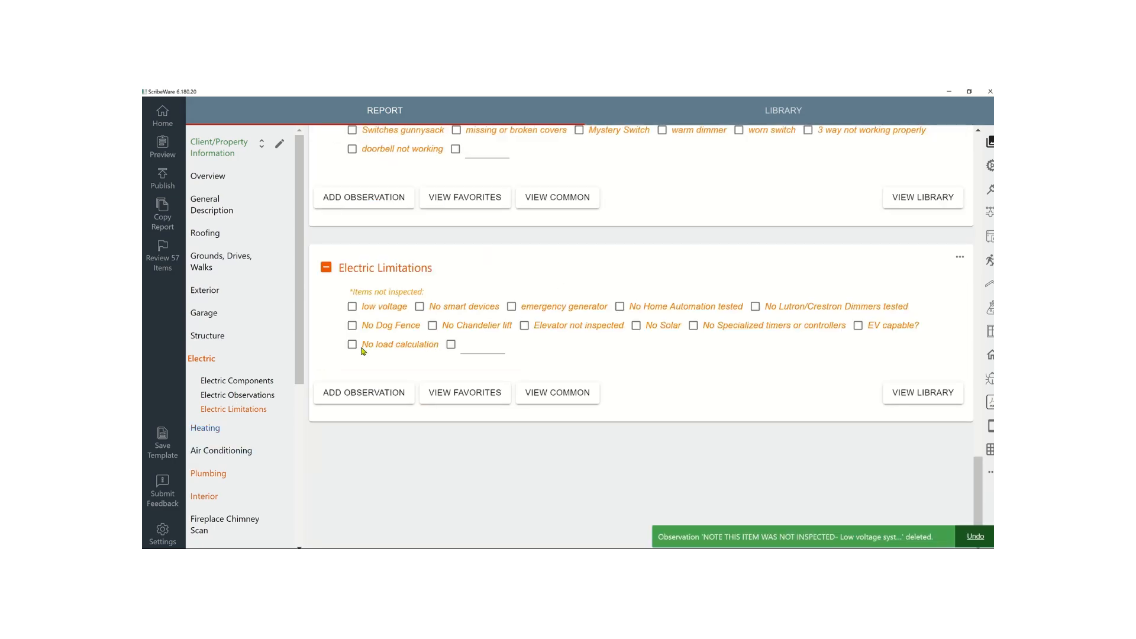
Step: Delete the "Is the heating system adequate for this building?" observation from the Heating Limitations
click(205, 428)
scroll(500, 327, down, 15)
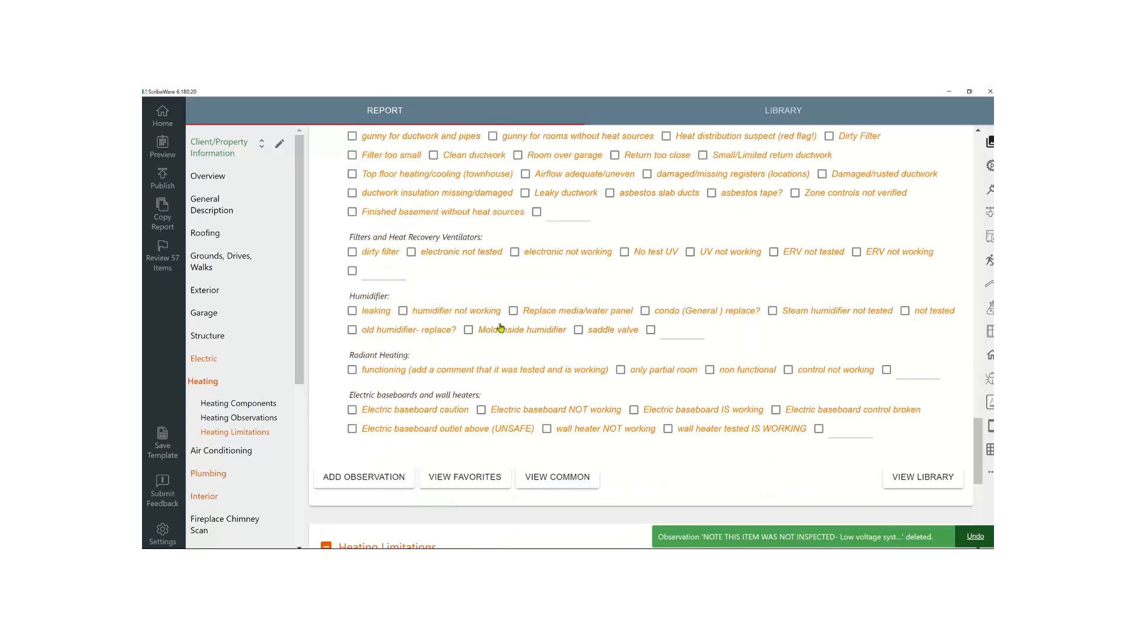
scroll(501, 328, down, 6)
click(671, 319)
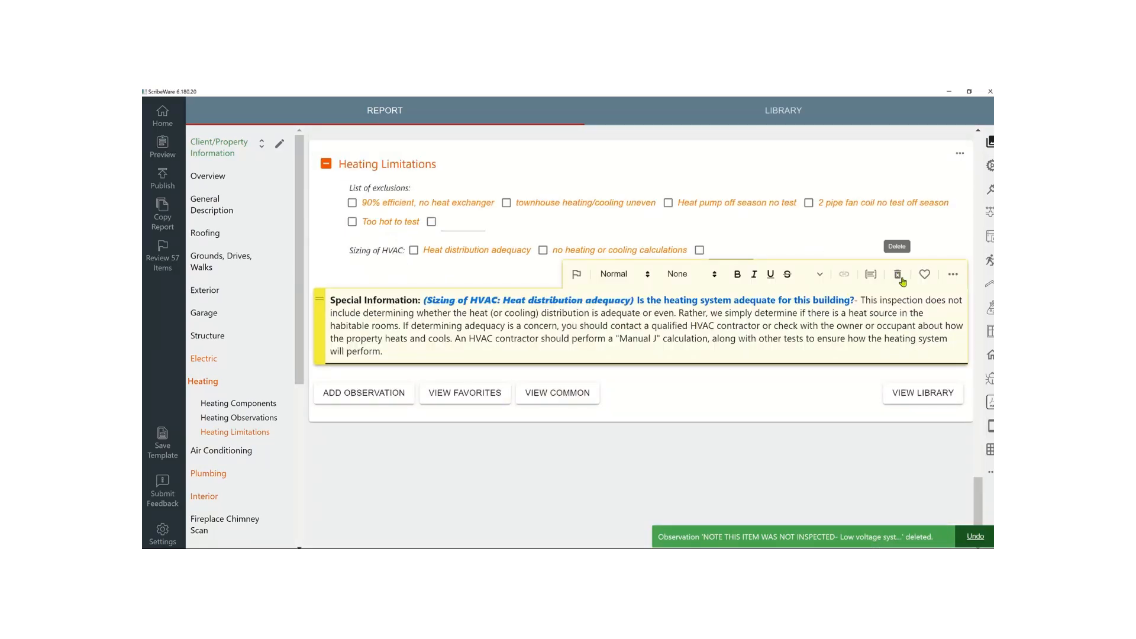
click(899, 275)
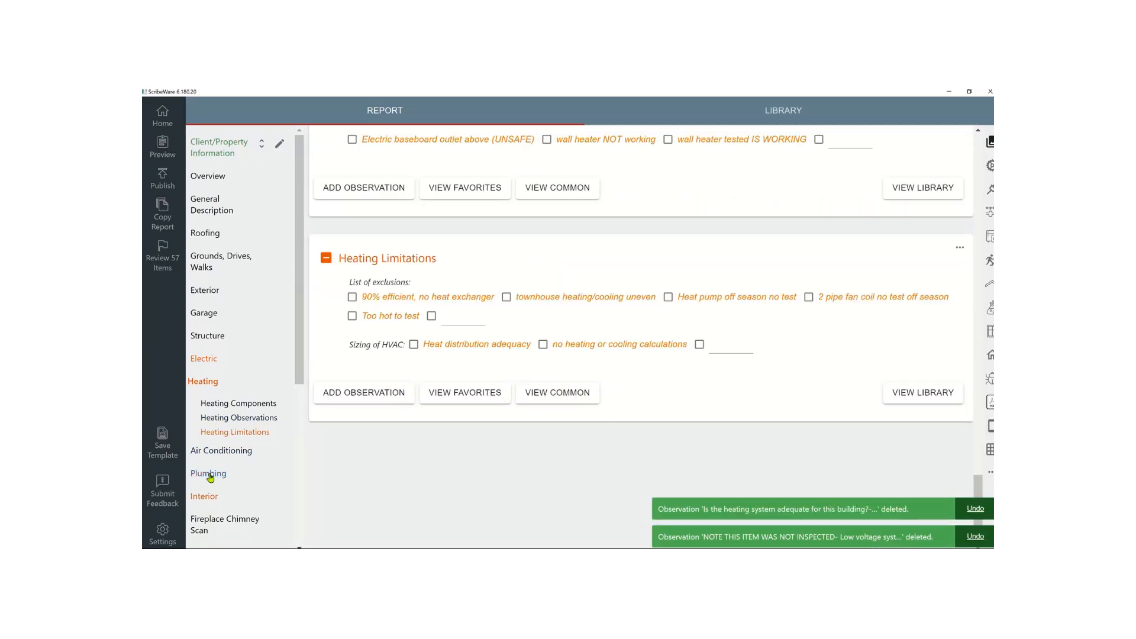
Step: Delete the Water pressure and Flow and the Water Quality observations from the Plumbing Limitations
click(209, 474)
scroll(469, 329, down, 10)
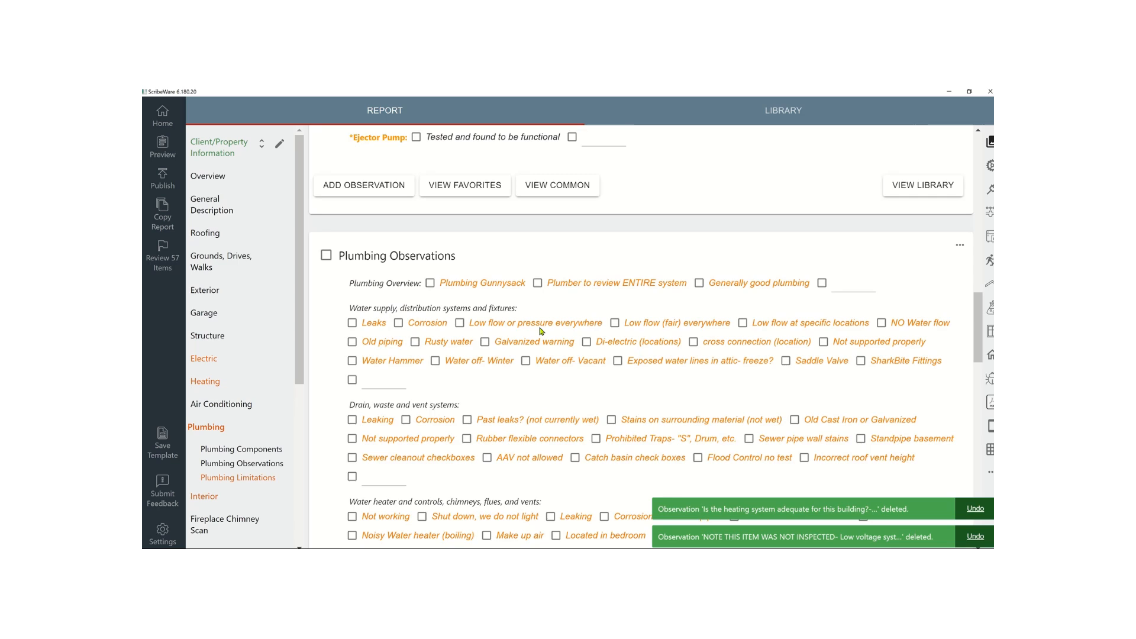
scroll(541, 331, down, 10)
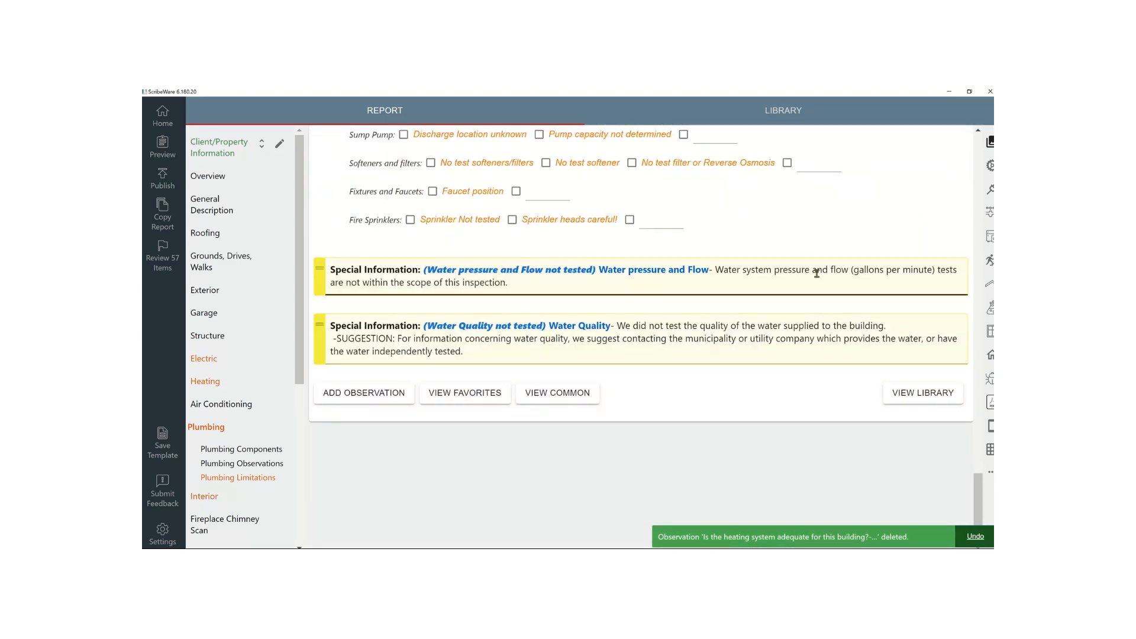
click(816, 273)
click(896, 244)
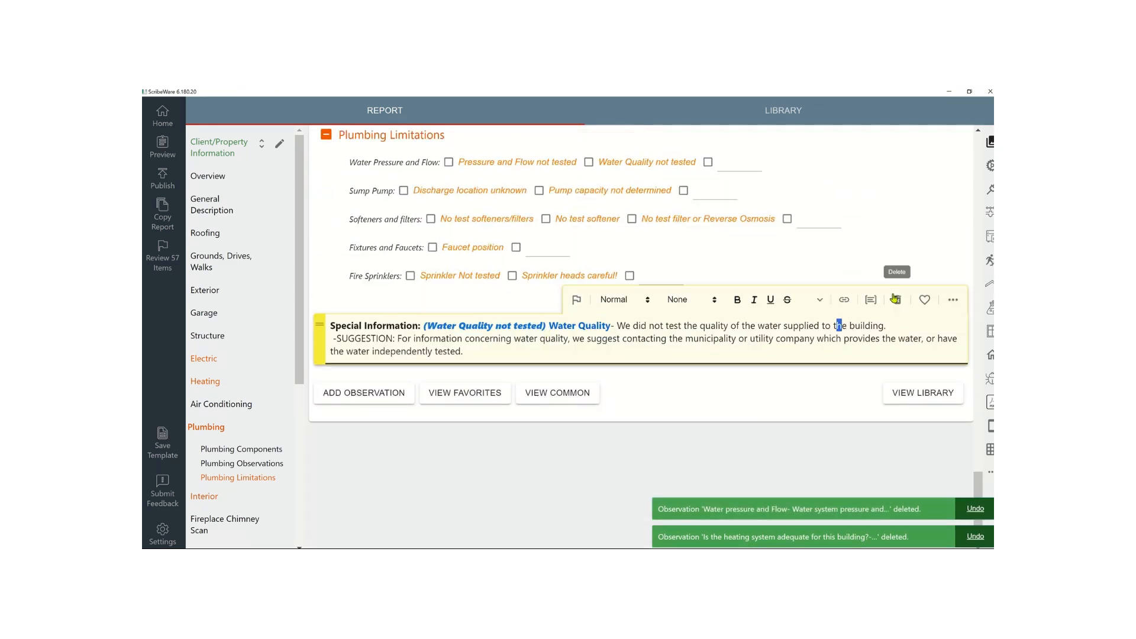
click(895, 299)
Step: Delete the Smoke and Carbon Monoxide Alarm/Detector Information note from the Interior Observations
scroll(233, 352, down, 2)
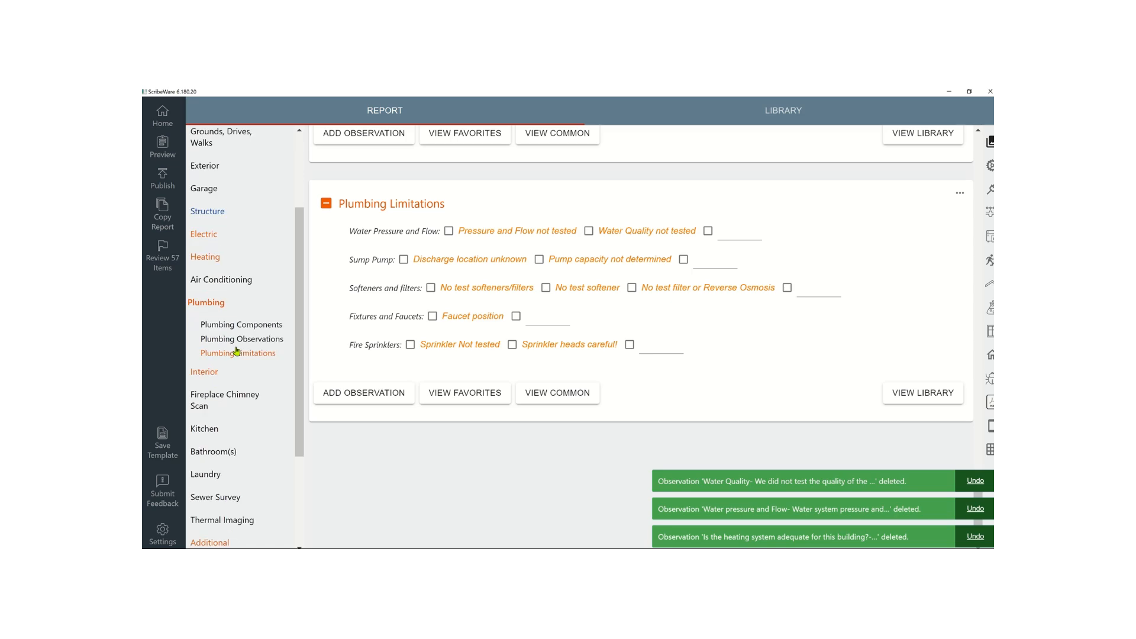
scroll(236, 351, down, 2)
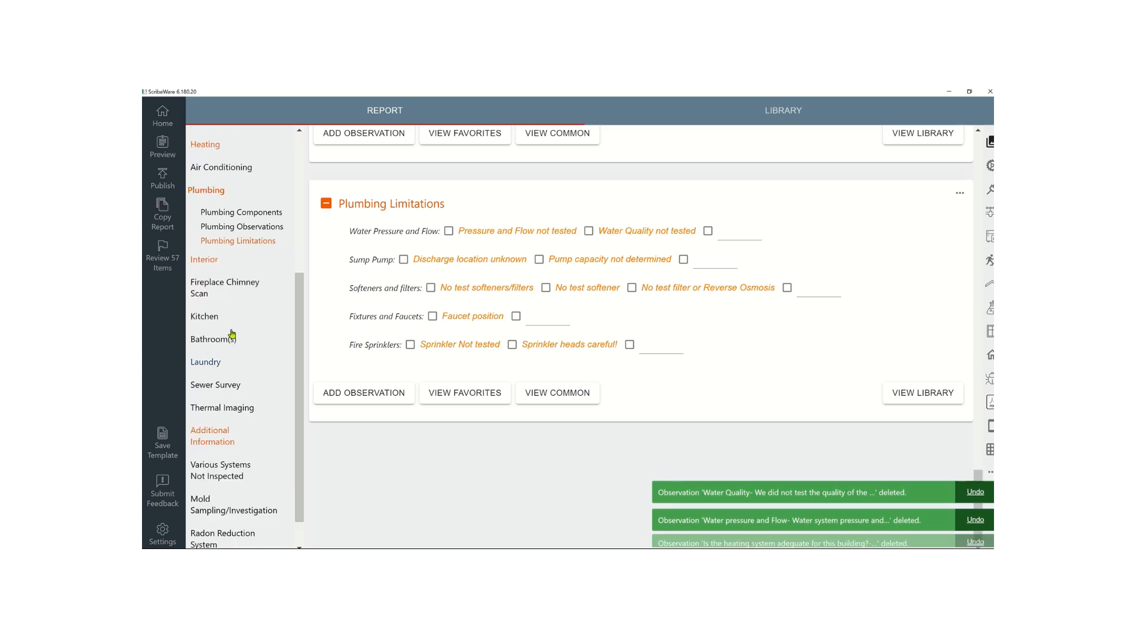
click(205, 261)
scroll(520, 388, down, 10)
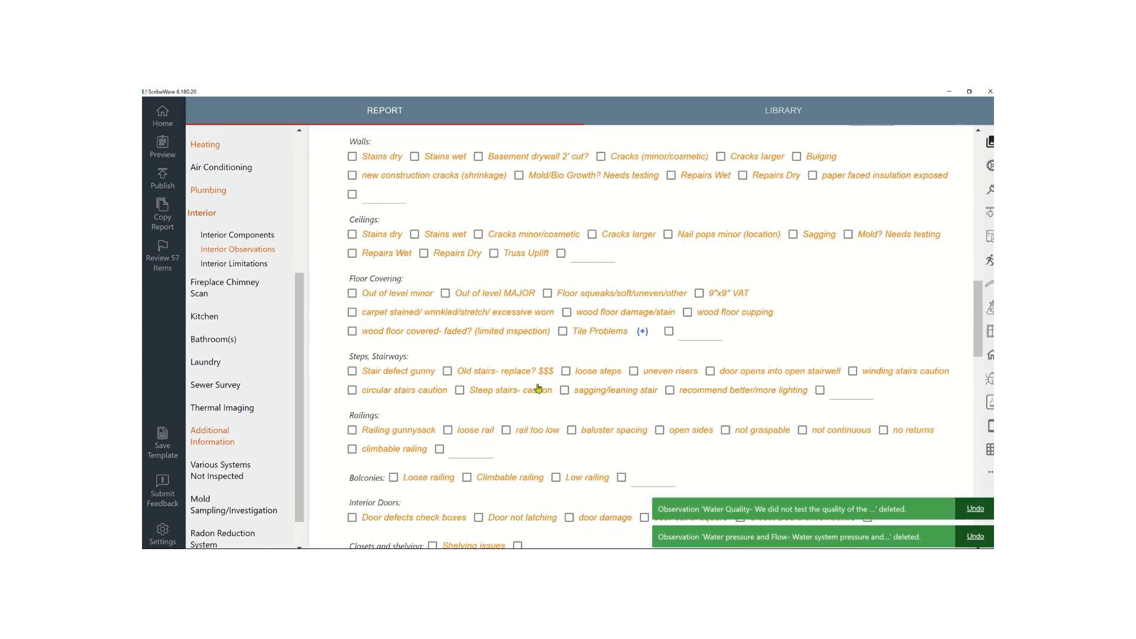
scroll(539, 387, down, 10)
click(790, 213)
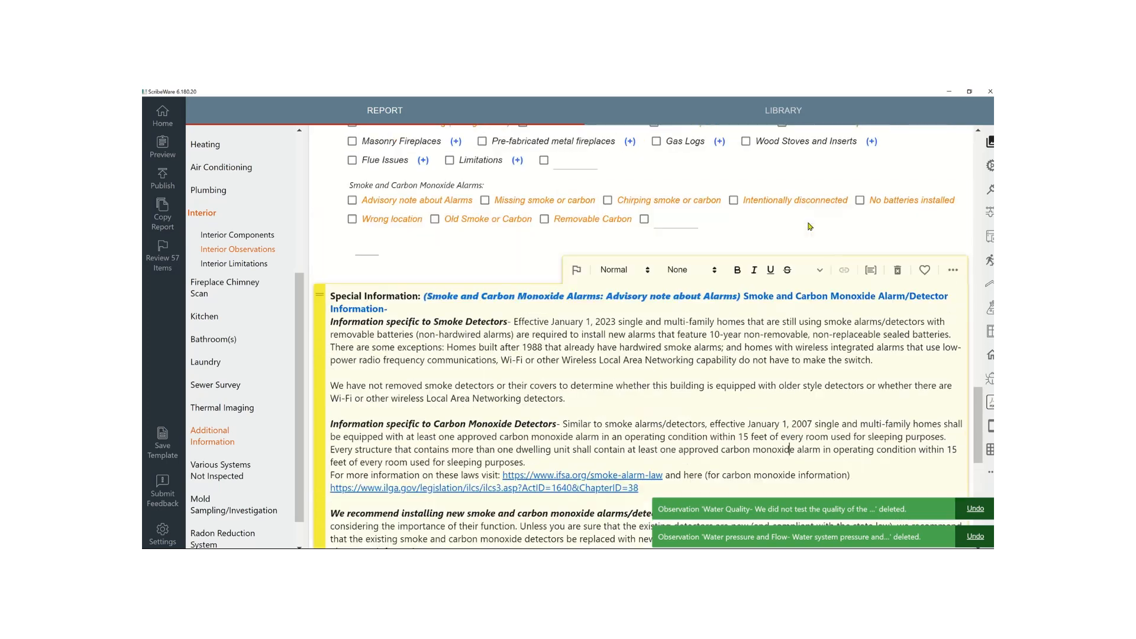
click(897, 270)
Step: Delete the "SHOULD I TEST FOR MOLD?" observation from the Additional Information section
scroll(425, 381, down, 2)
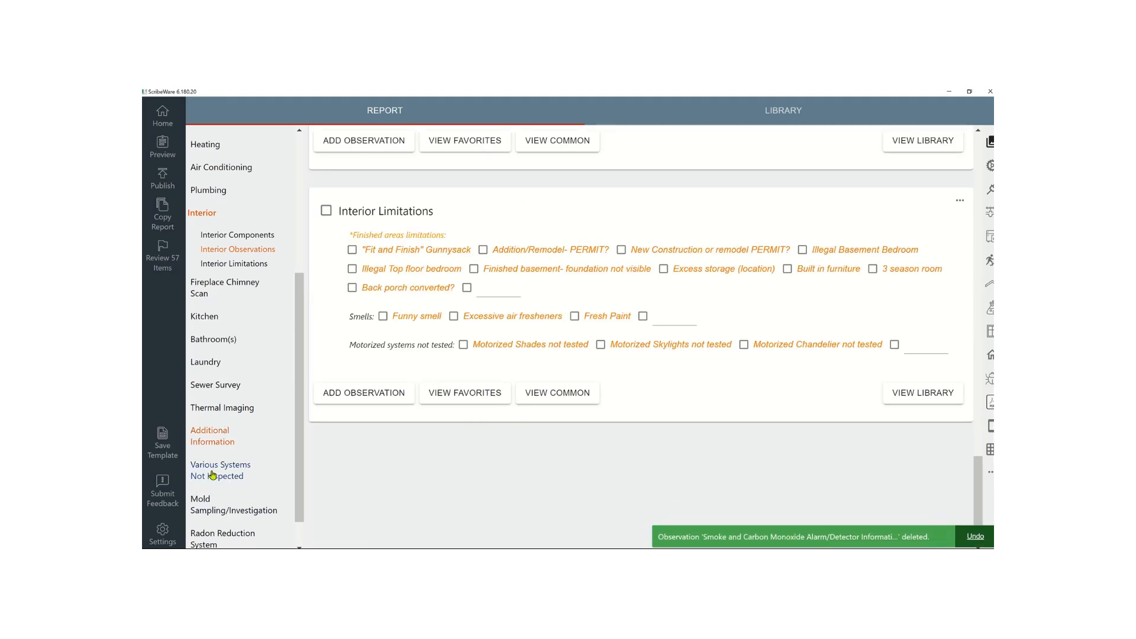
click(211, 436)
scroll(492, 355, down, 5)
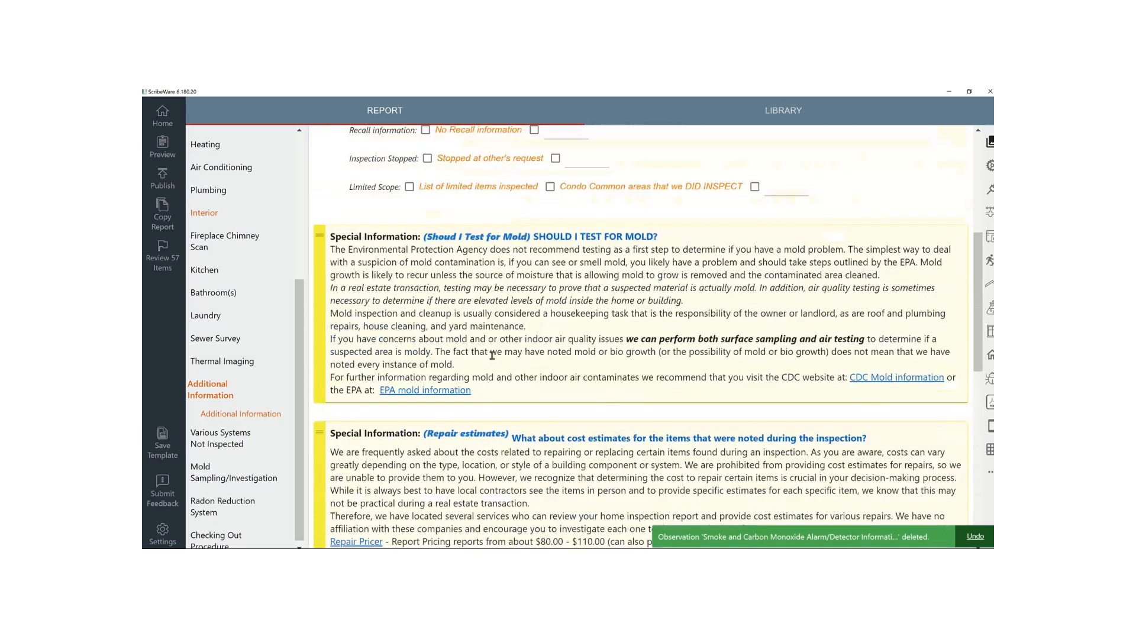
scroll(492, 355, up, 1)
click(764, 392)
click(895, 276)
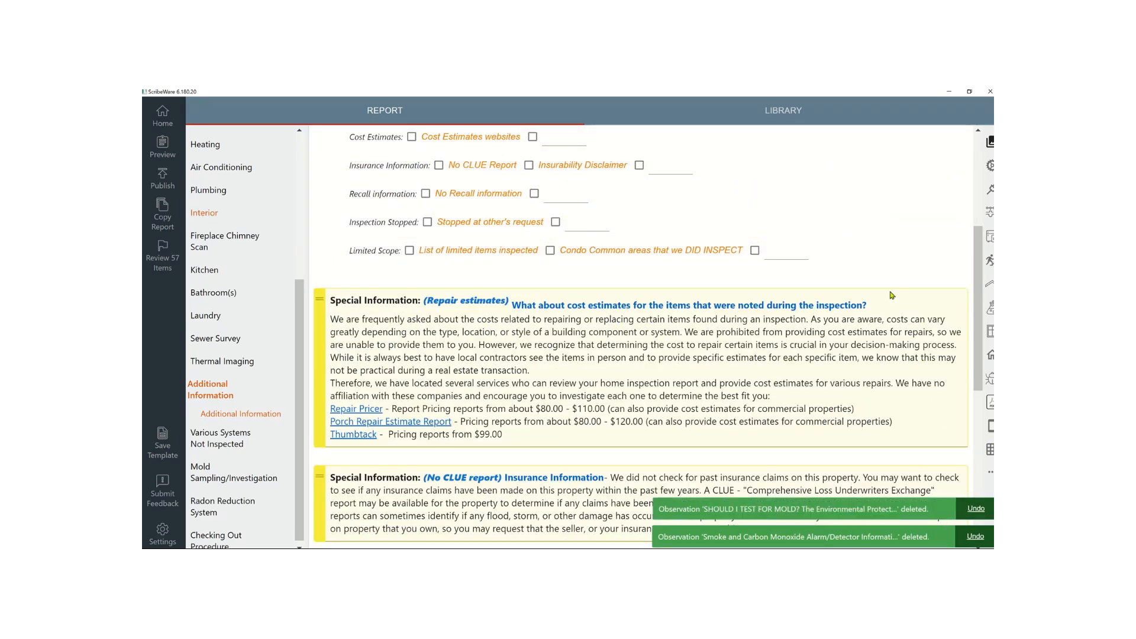
Step: Delete the cost estimates, CLUE report Insurance Information and No Check for recalls observations from the Additional Information section
click(892, 295)
click(898, 274)
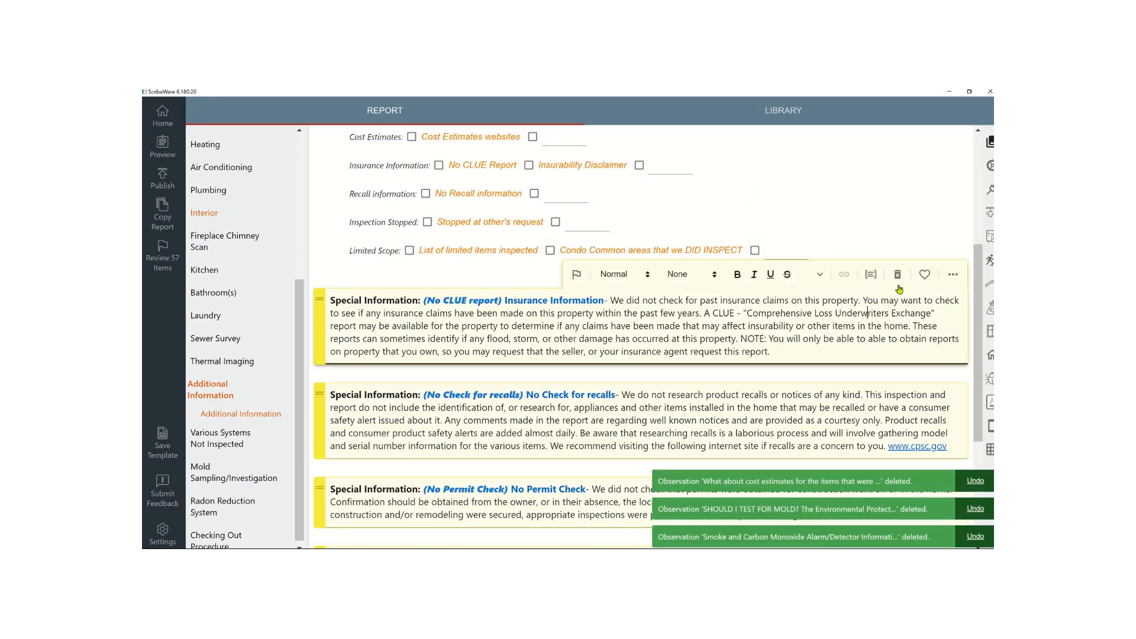
click(897, 274)
click(896, 296)
click(898, 274)
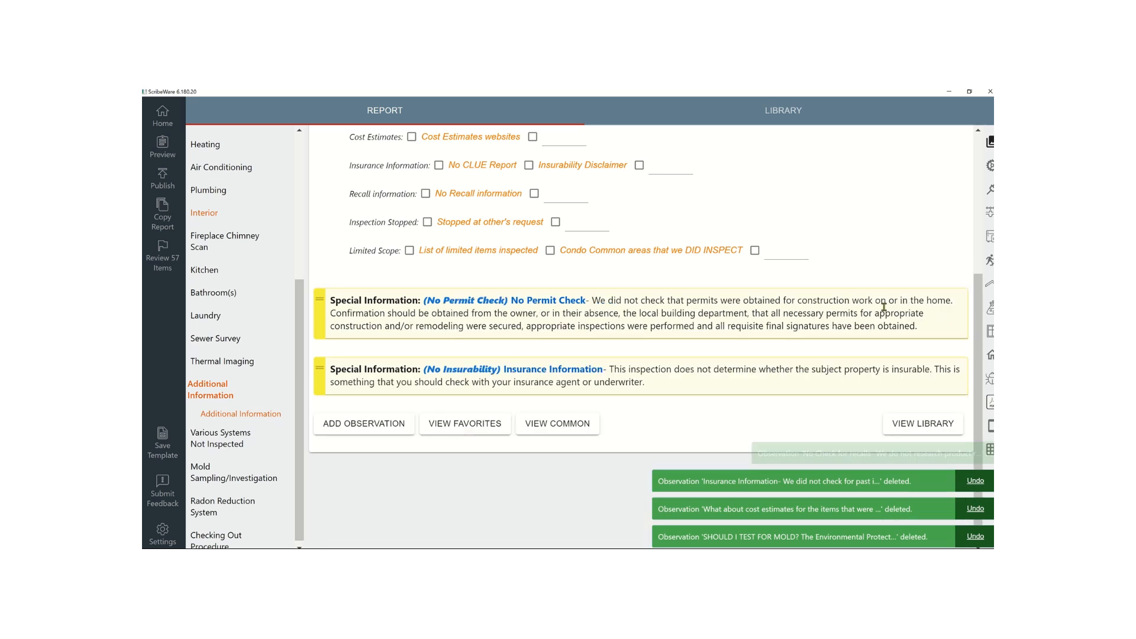
Step: Delete the No Permit Check and No Insurability observations from the Additional Information section
click(883, 306)
click(898, 276)
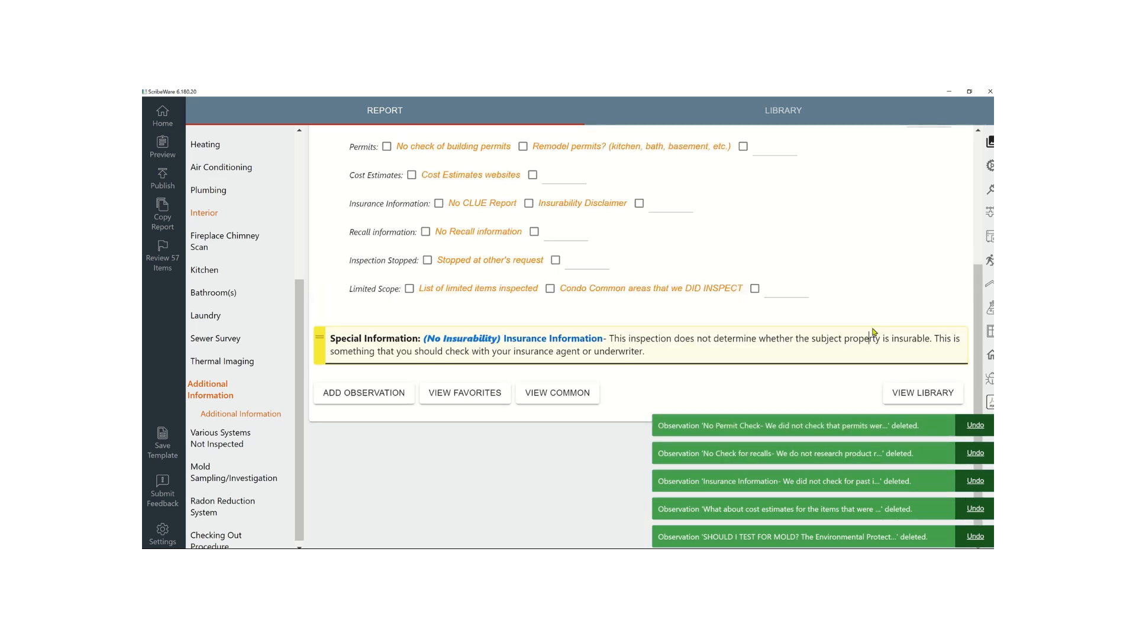
click(873, 334)
click(898, 286)
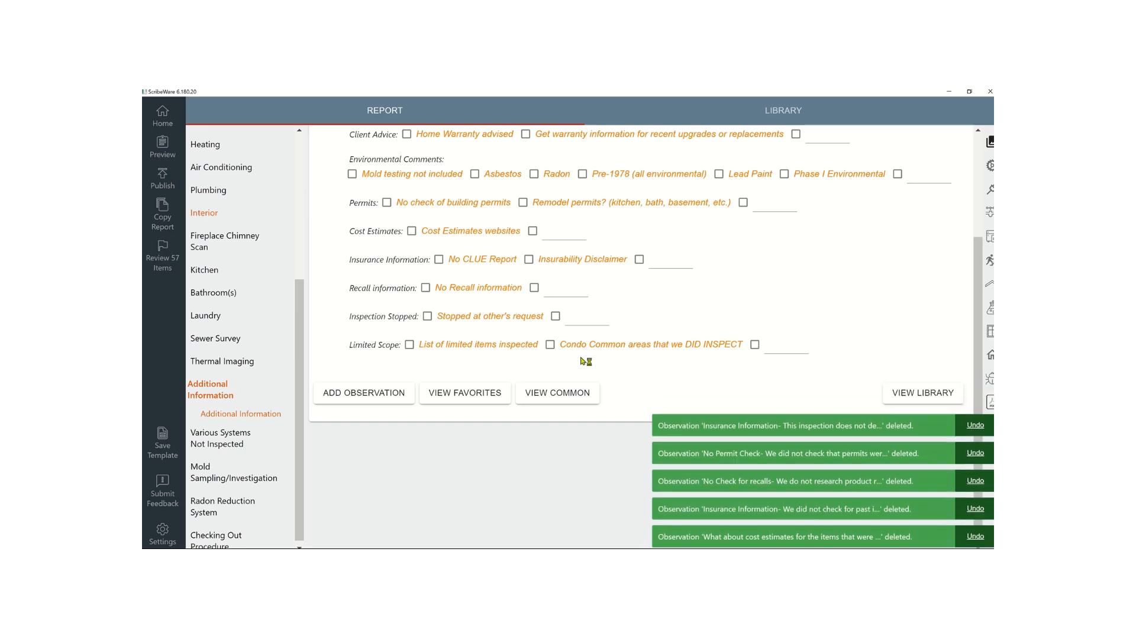
Step: Preview the report in the browser, read from the Sewer Survey description to the Summary of Findings, and close the preview
scroll(284, 373, down, 3)
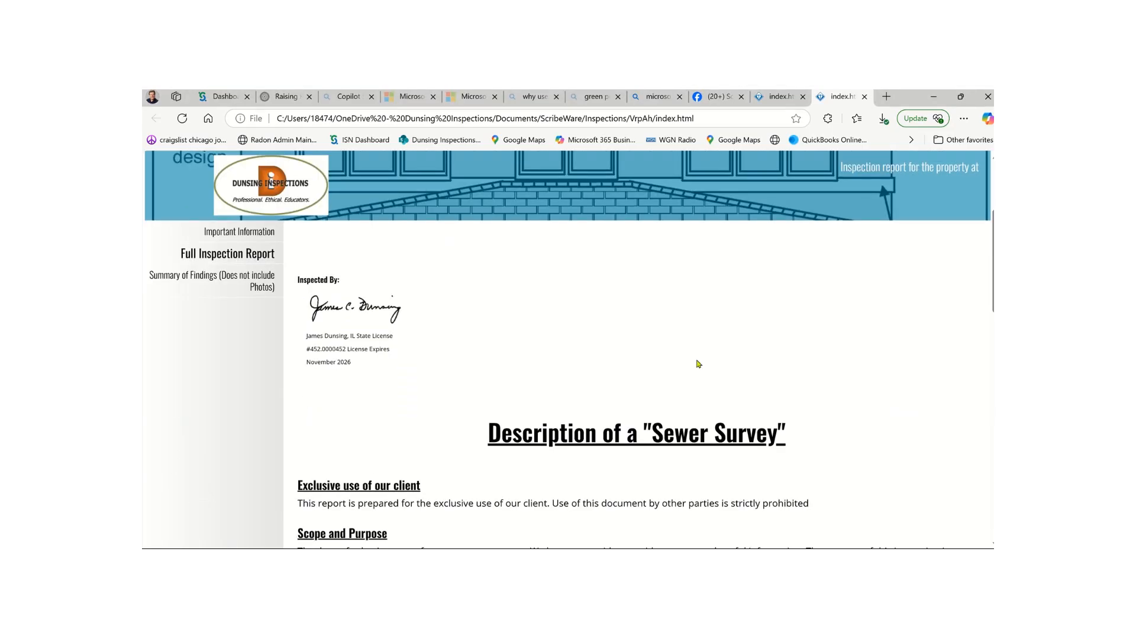
scroll(586, 402, down, 2)
scroll(610, 373, down, 1)
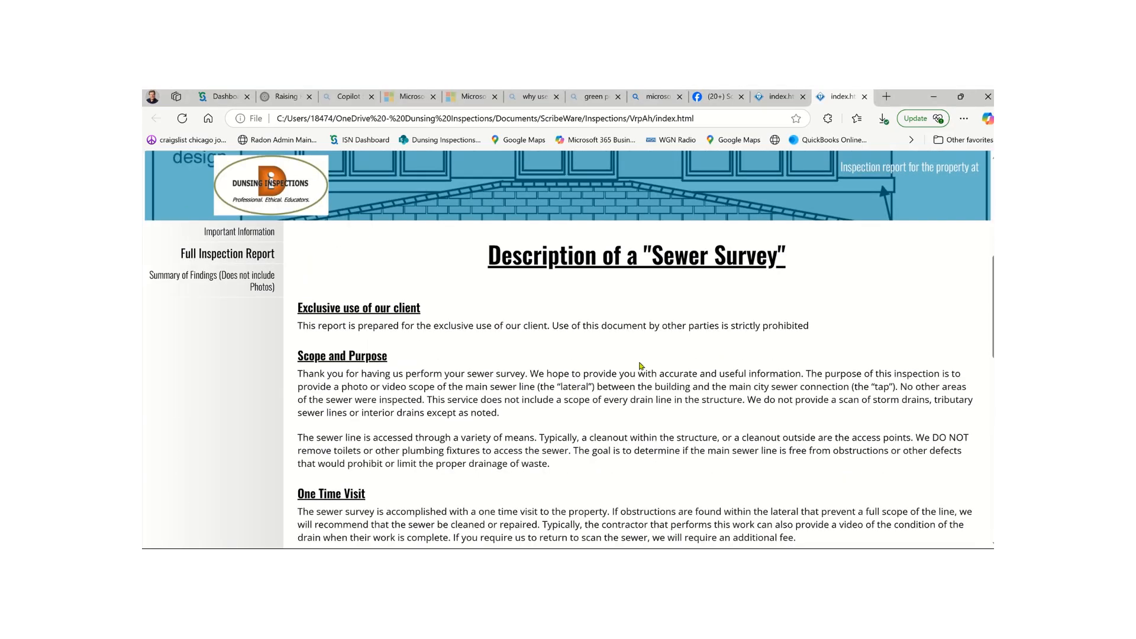
scroll(567, 397, down, 10)
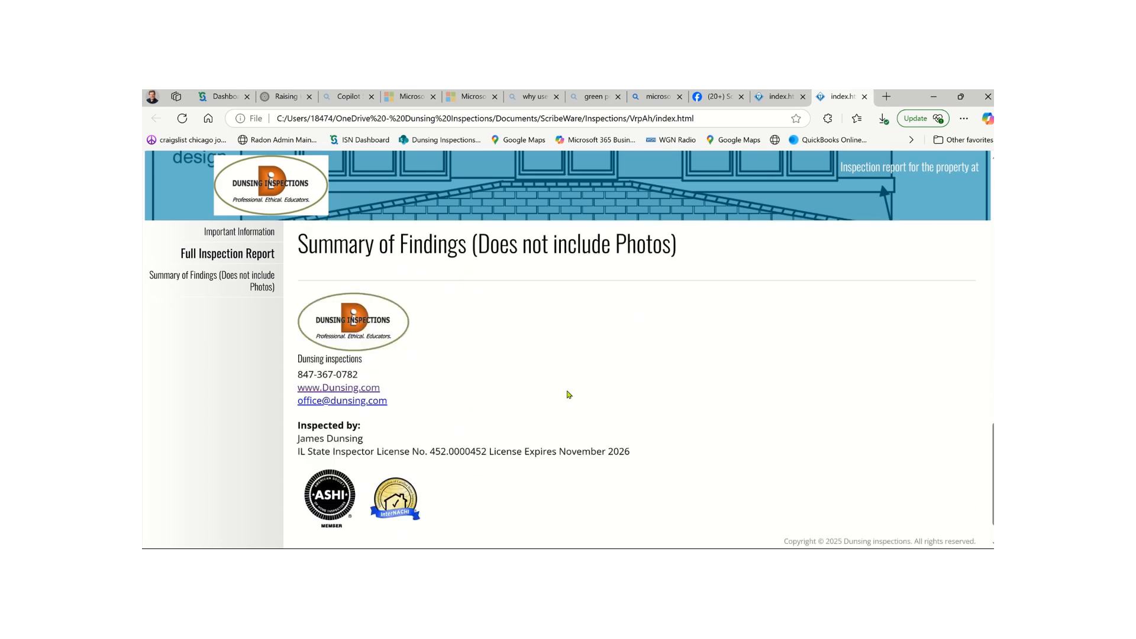
scroll(567, 391, up, 1)
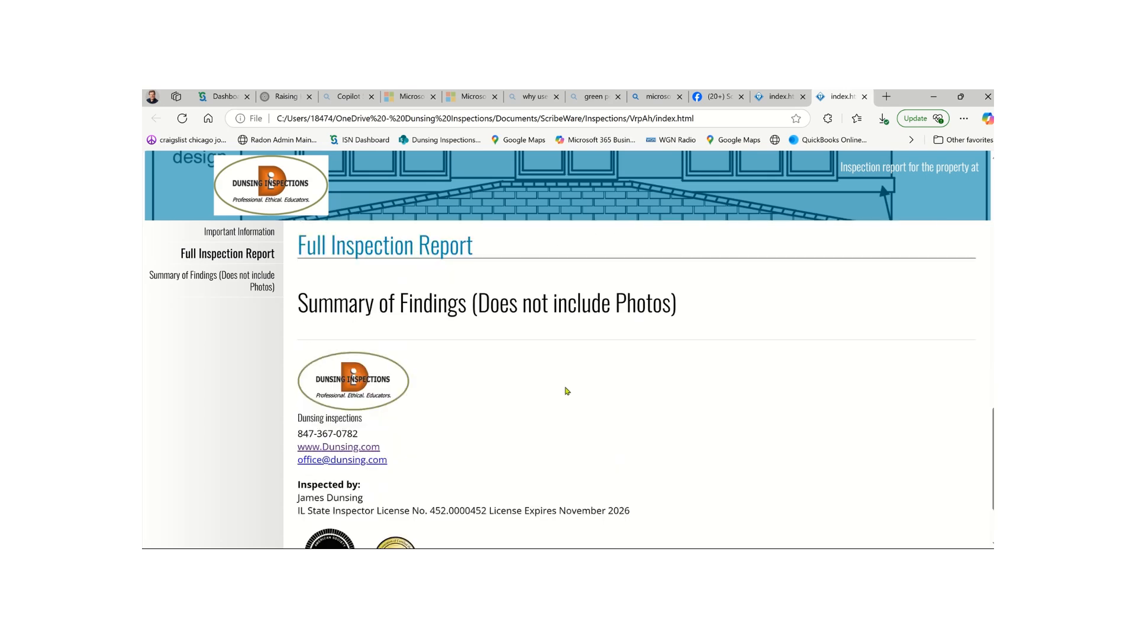
click(866, 97)
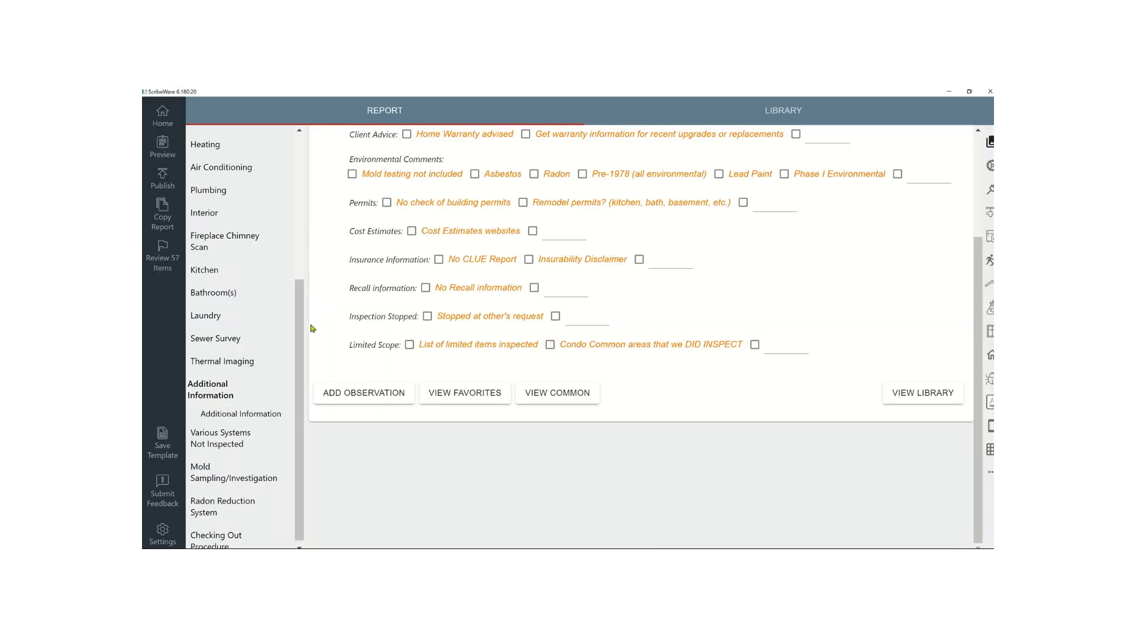
Step: In the Sewer Survey Components, set the cleanout access location to Laundry and the condition of access to Functional
click(220, 339)
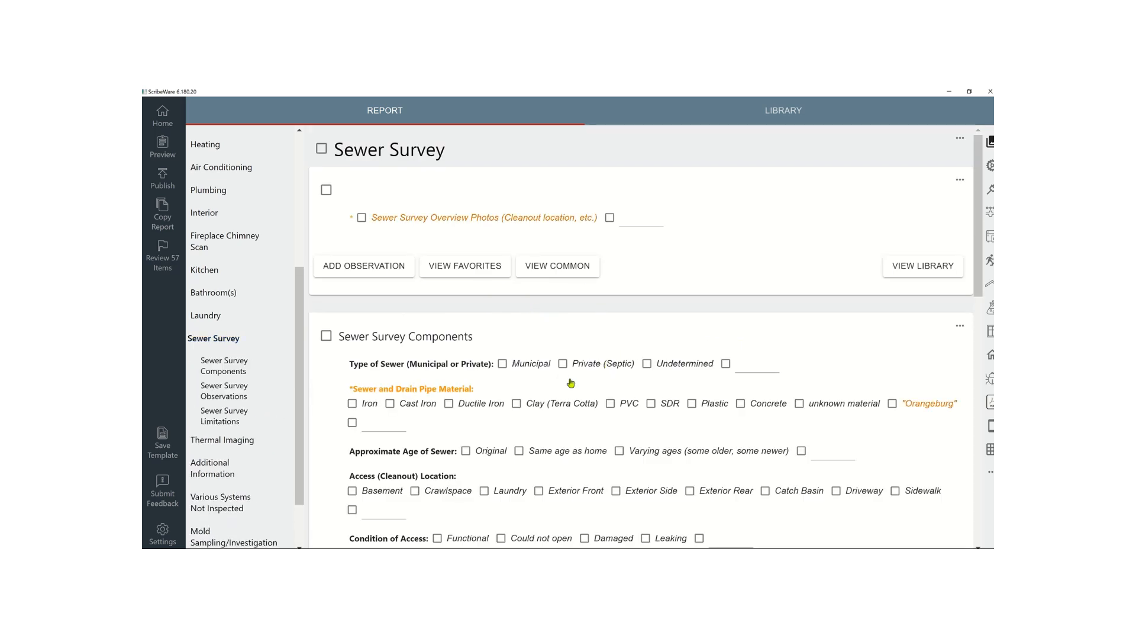
scroll(602, 338, down, 8)
scroll(610, 352, down, 3)
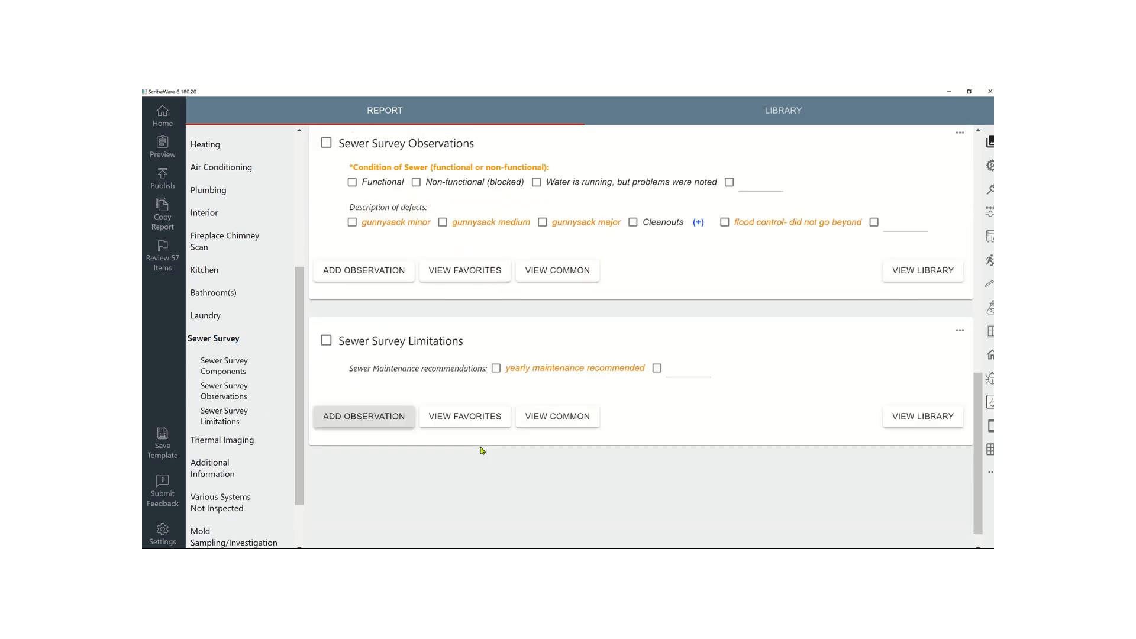
scroll(570, 314, up, 8)
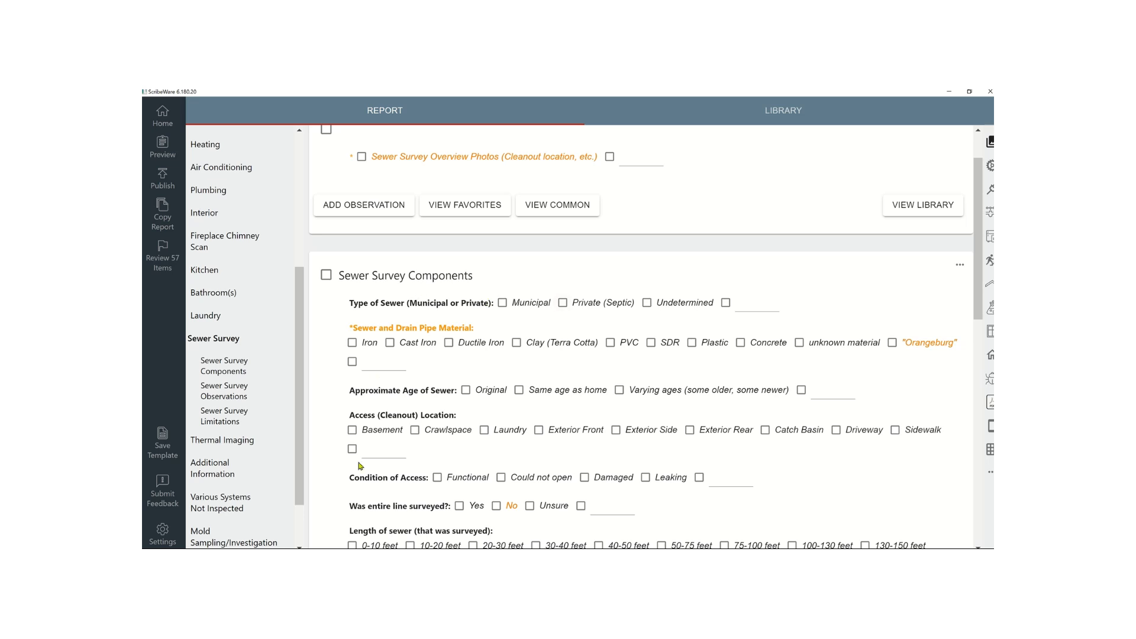
click(437, 477)
scroll(488, 432, down, 5)
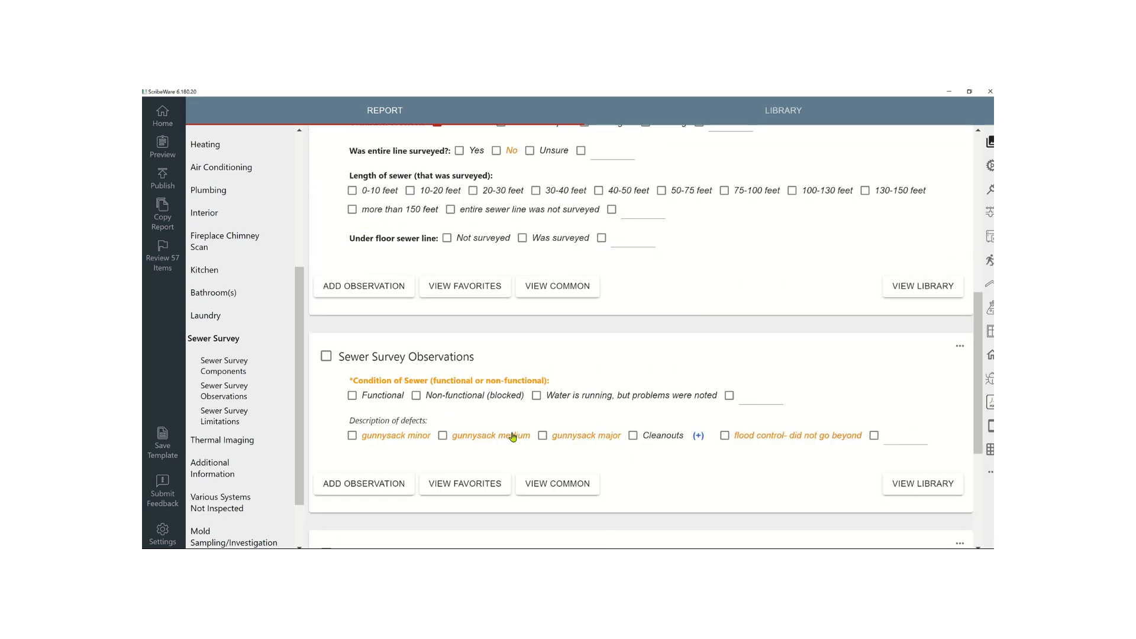
Step: Add the gunnysack major defect to the Sewer Survey Observations, with Bellies in sewer line and Offsets in sewer line as its problems
click(544, 436)
click(425, 527)
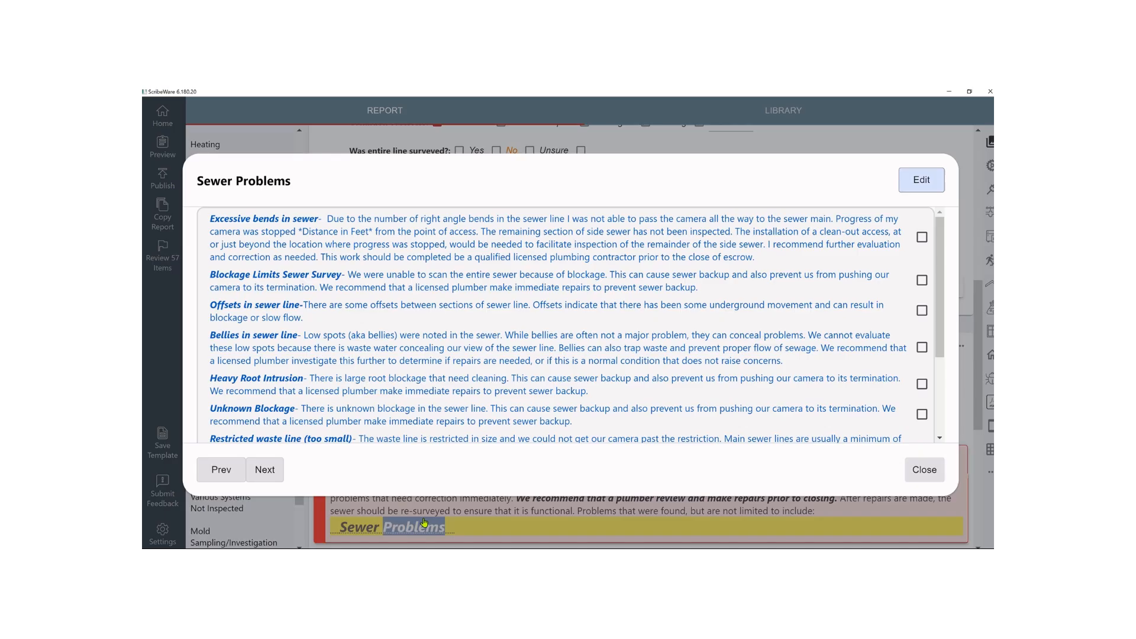
click(922, 347)
click(921, 470)
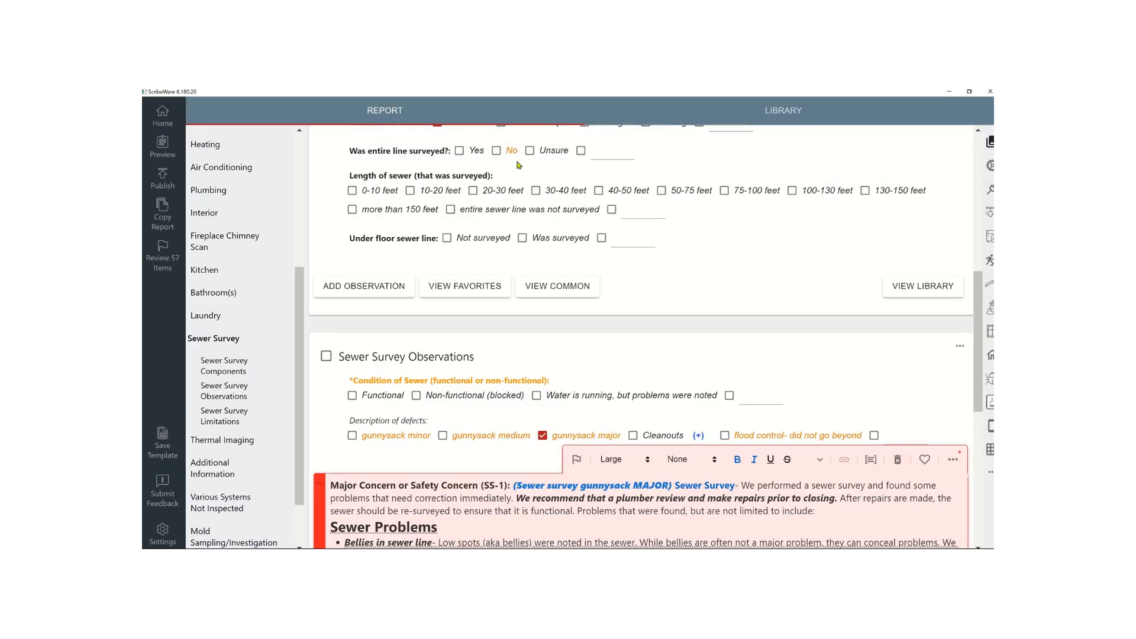
Step: Preview the report in the browser, check the Sewer Survey section and Summary of Findings, and return to ScribeWare
click(148, 153)
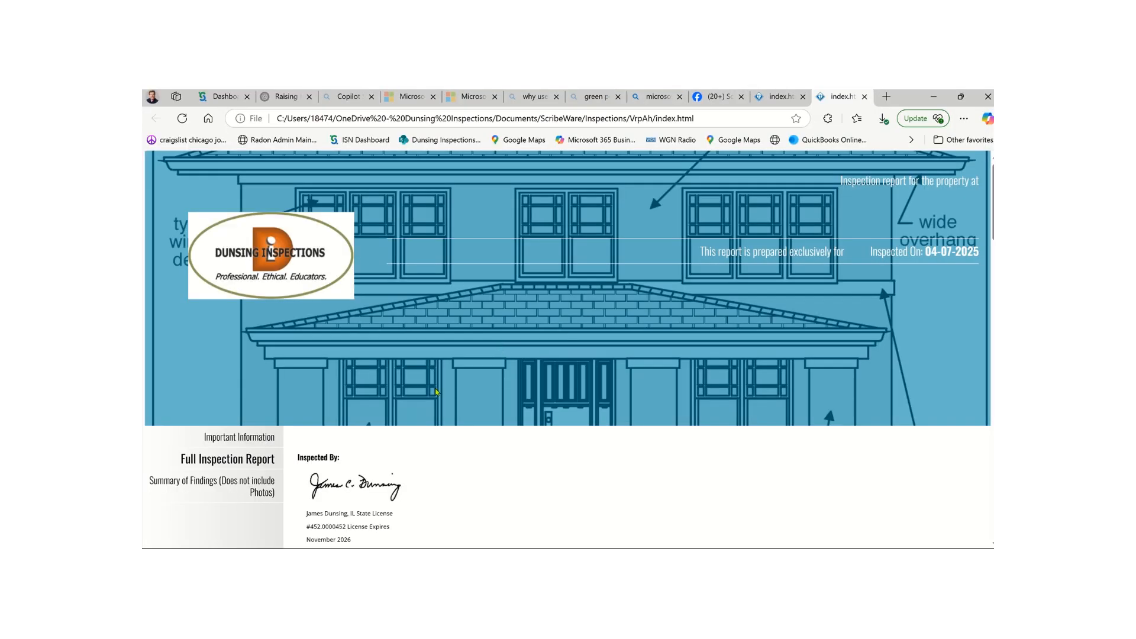
scroll(436, 392, down, 15)
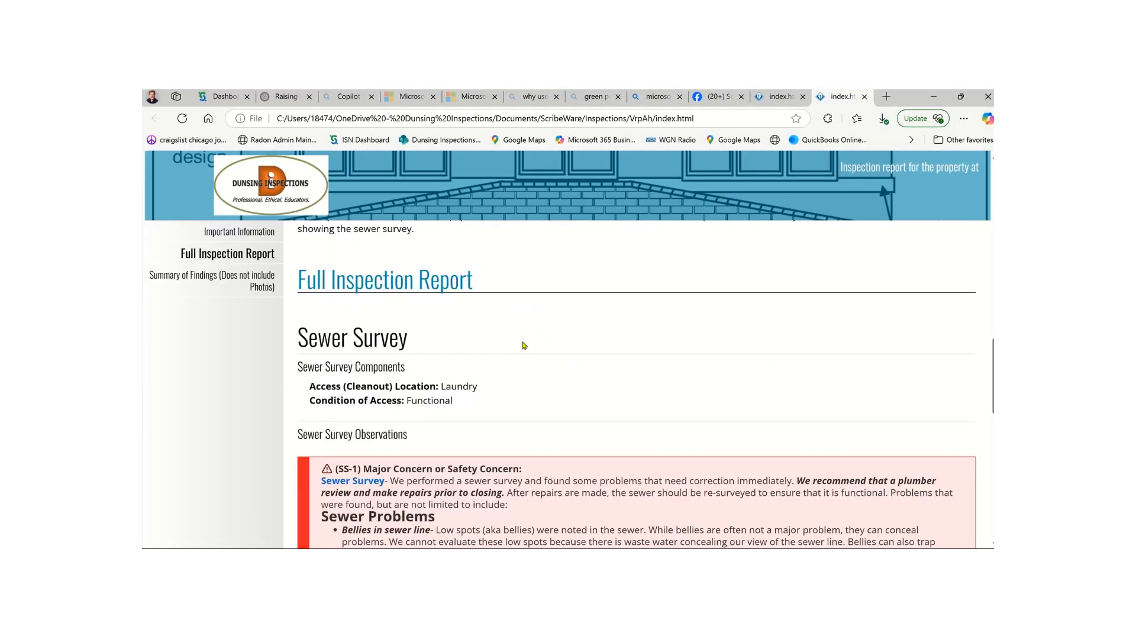
scroll(523, 346, down, 4)
scroll(579, 405, down, 1)
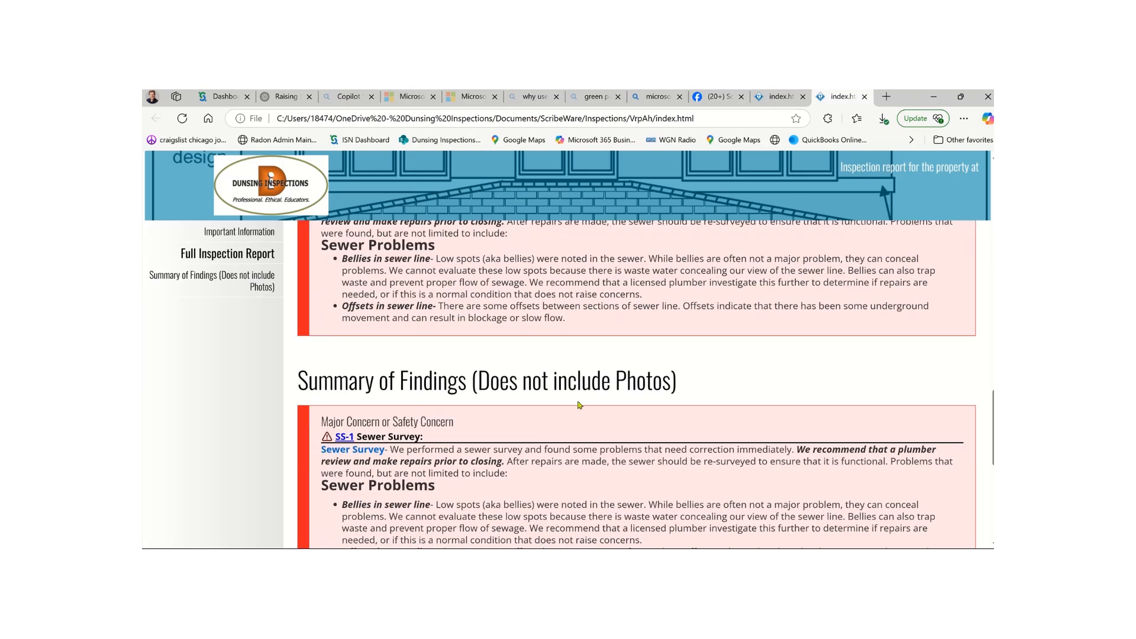
scroll(593, 379, down, 6)
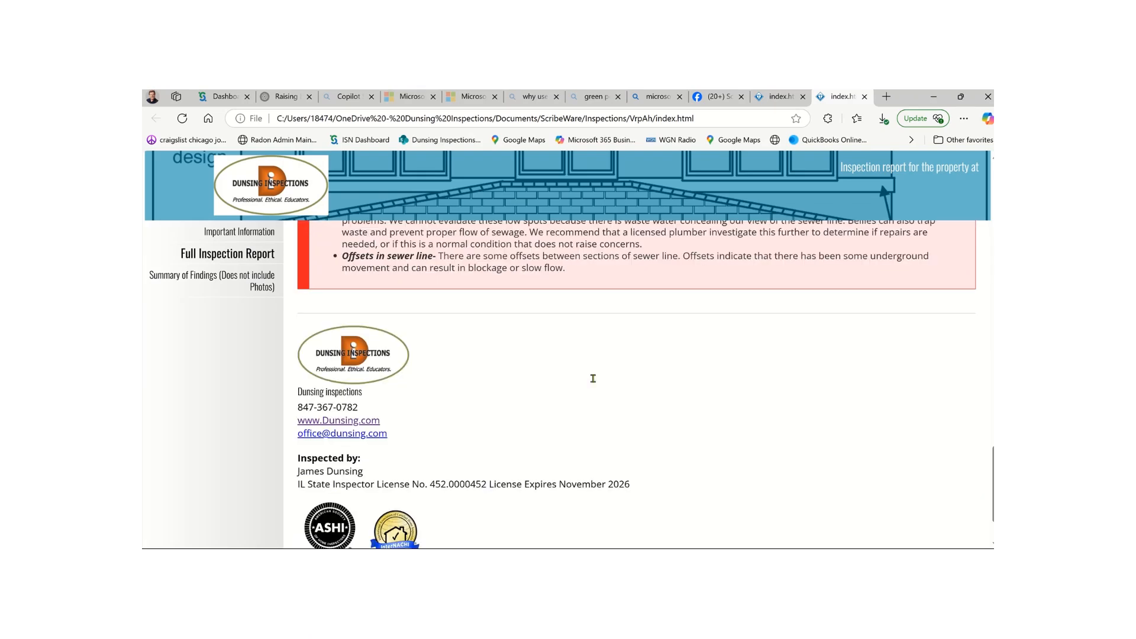
scroll(590, 343, up, 9)
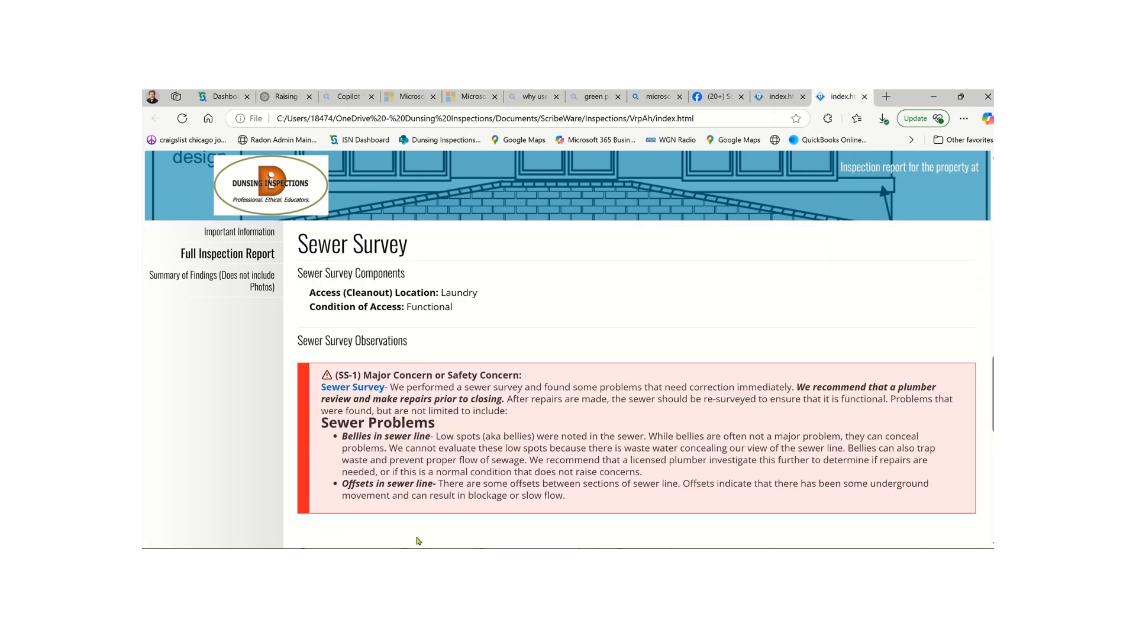
click(453, 559)
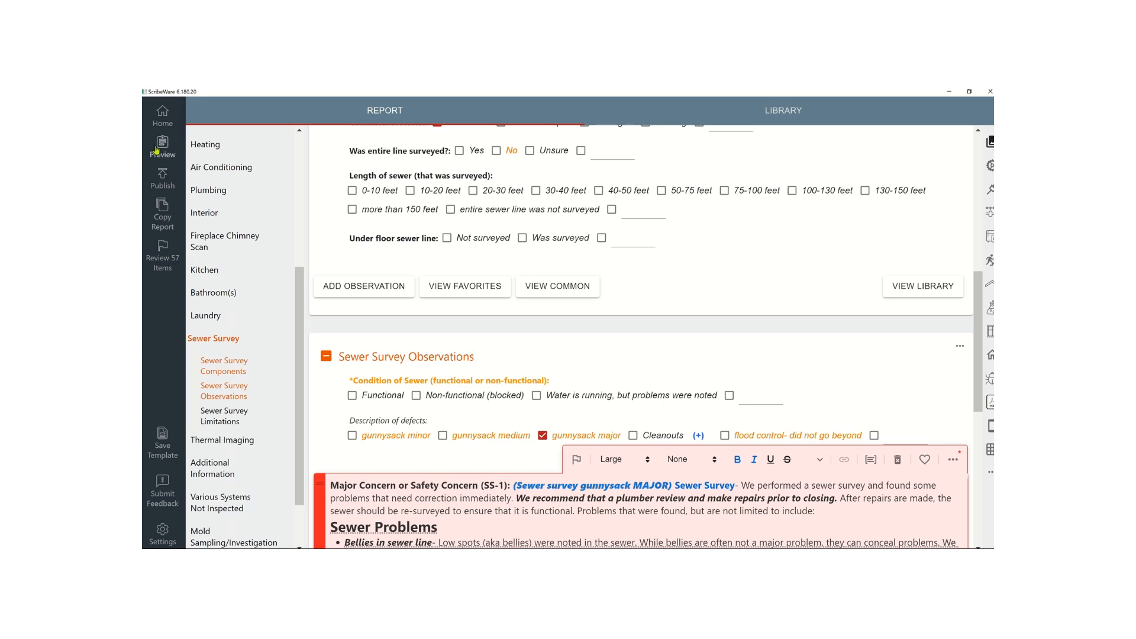
Step: Open the Client/Property Information and view the available company profiles without changing the selection
scroll(303, 148, up, 4)
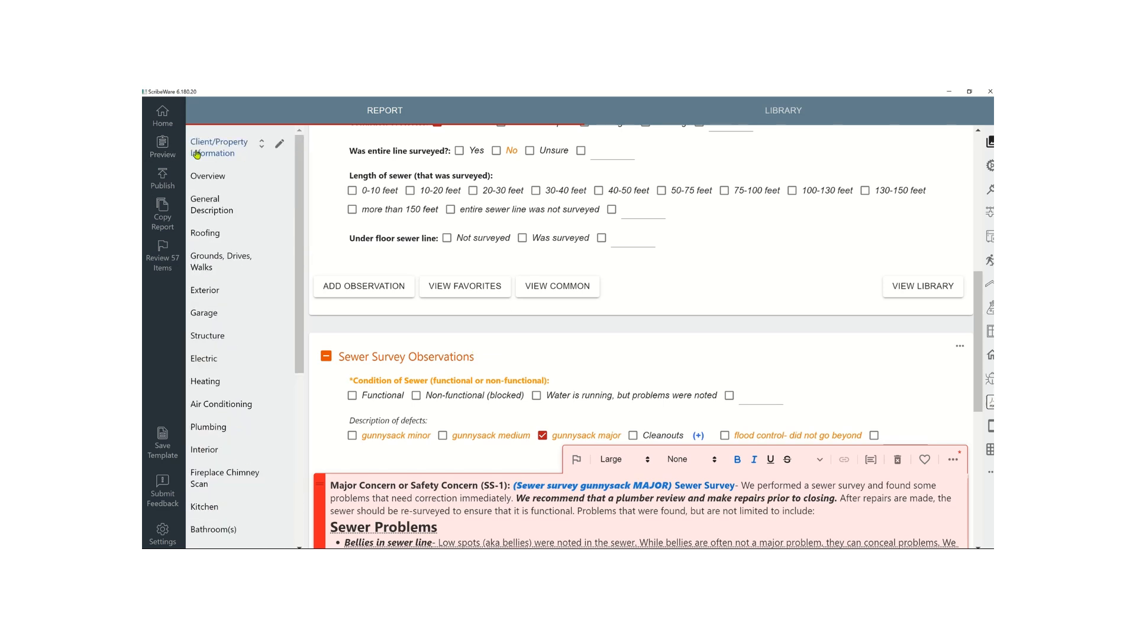
click(227, 152)
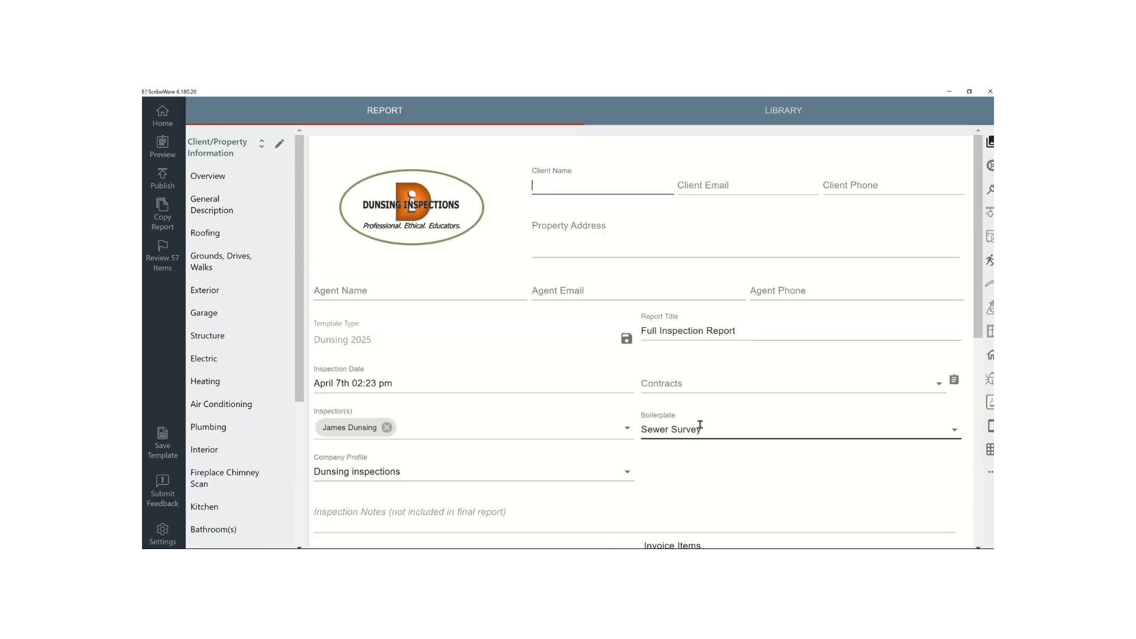
click(330, 468)
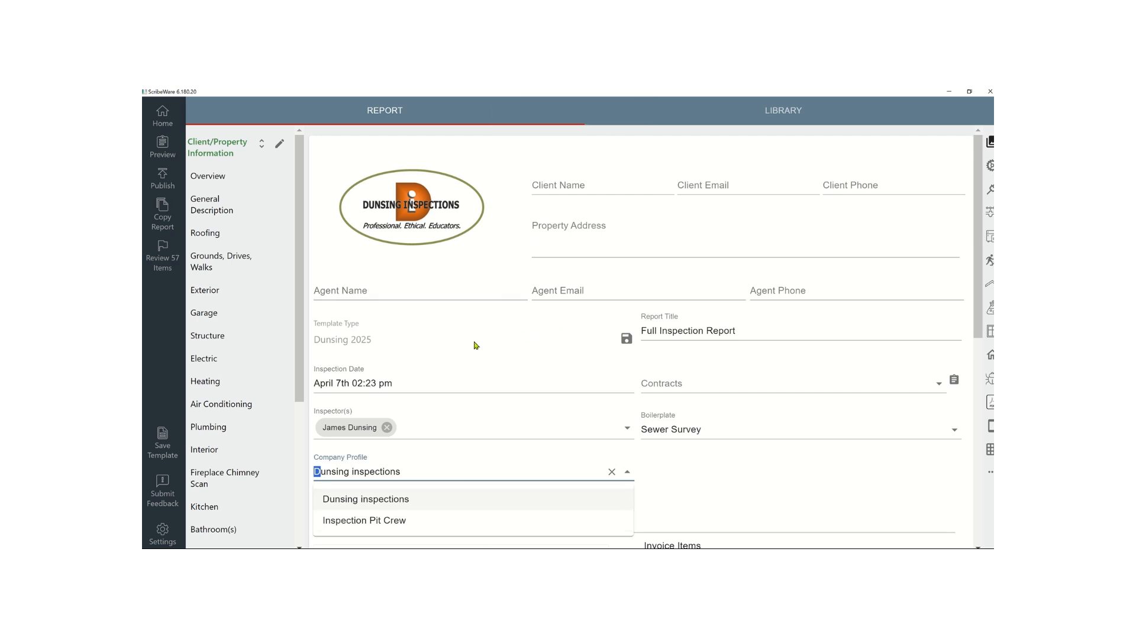
click(441, 316)
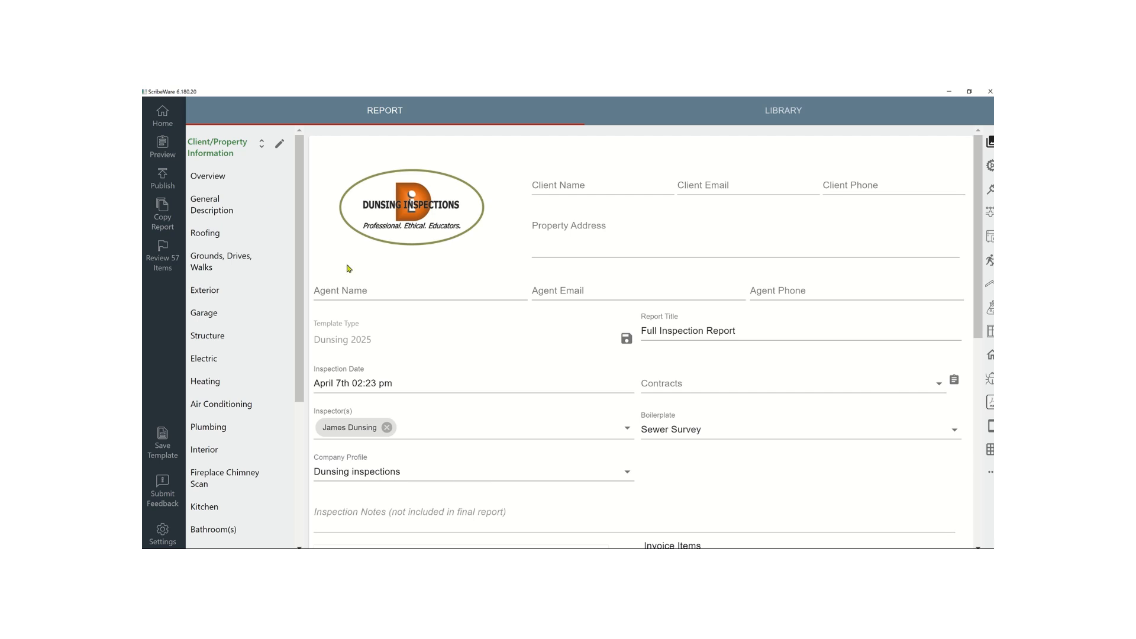
Step: Examine the report template options for the Chimney scan and Sewer survey template in the settings, and return to the report
click(162, 532)
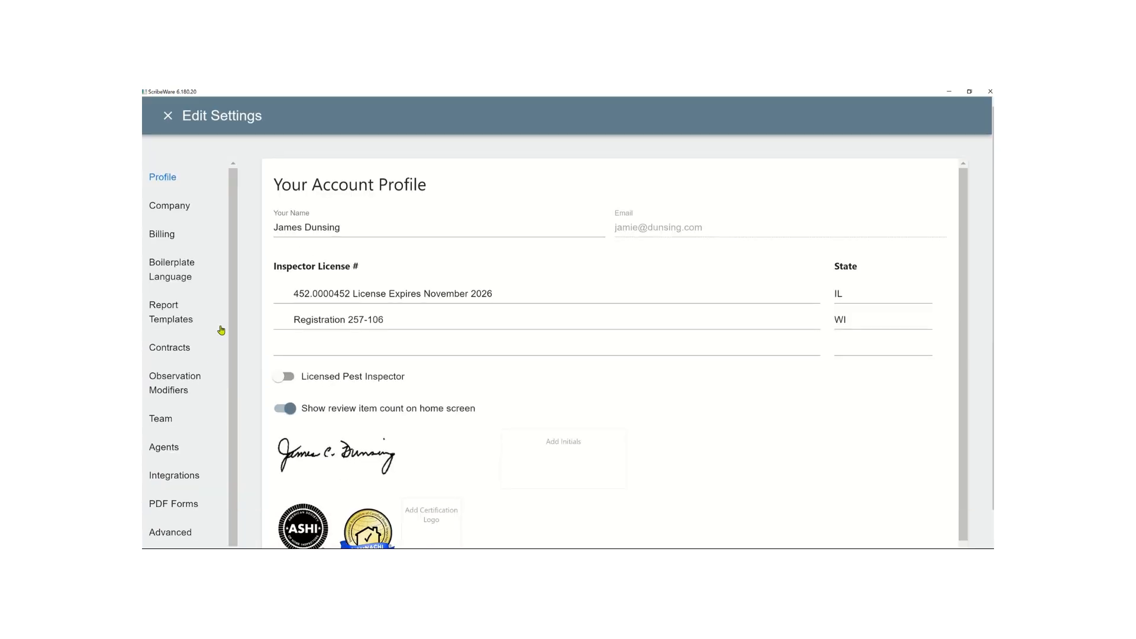
click(180, 313)
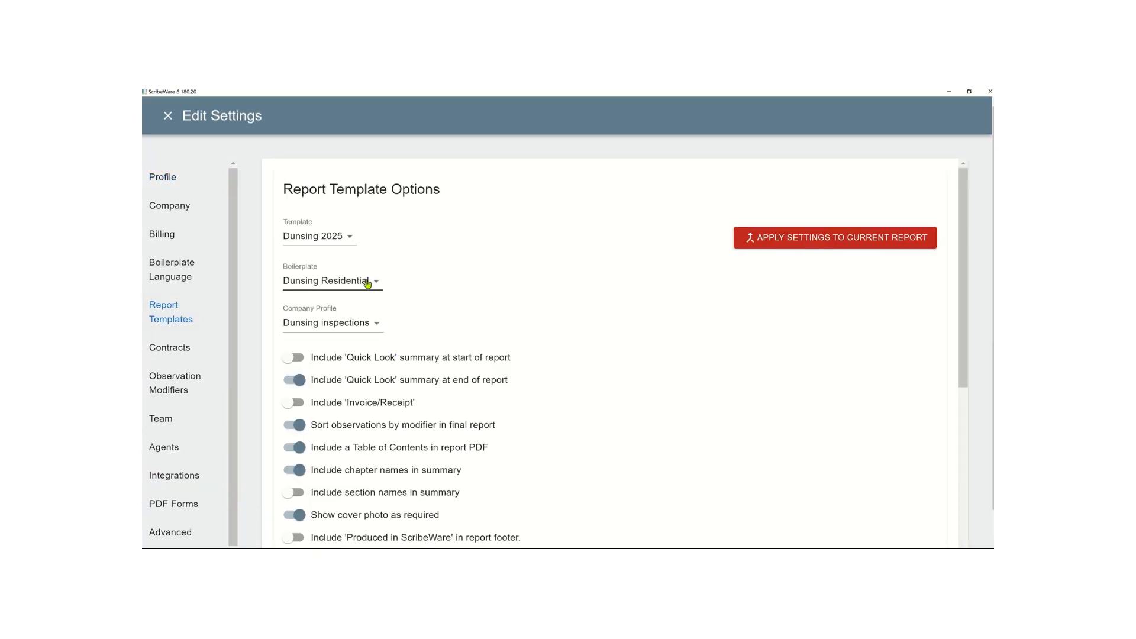
click(356, 238)
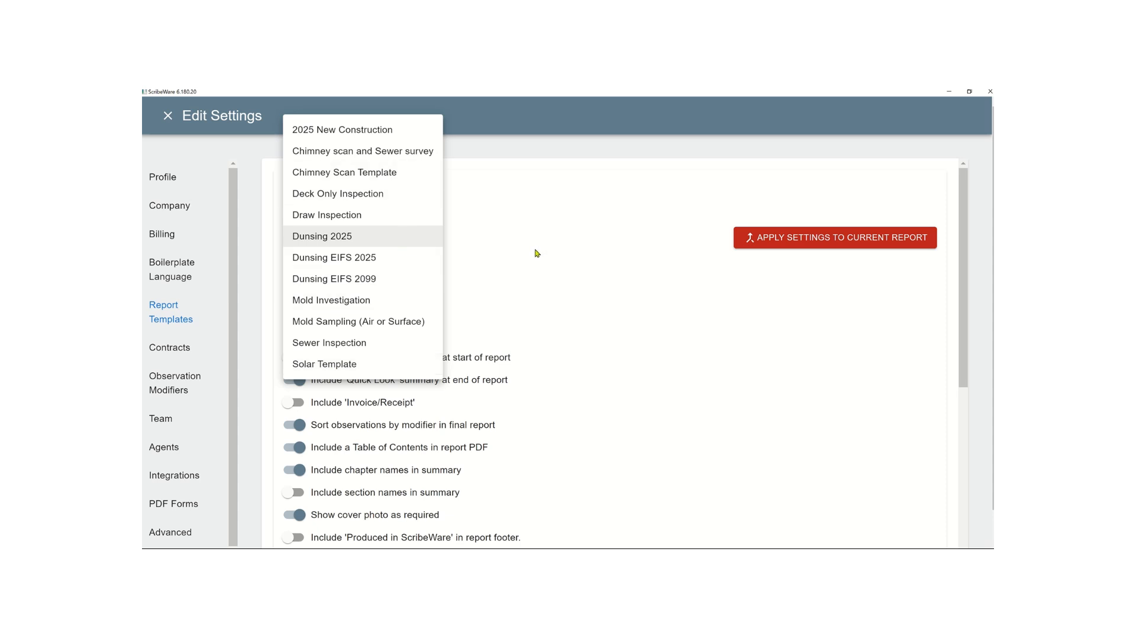
click(389, 152)
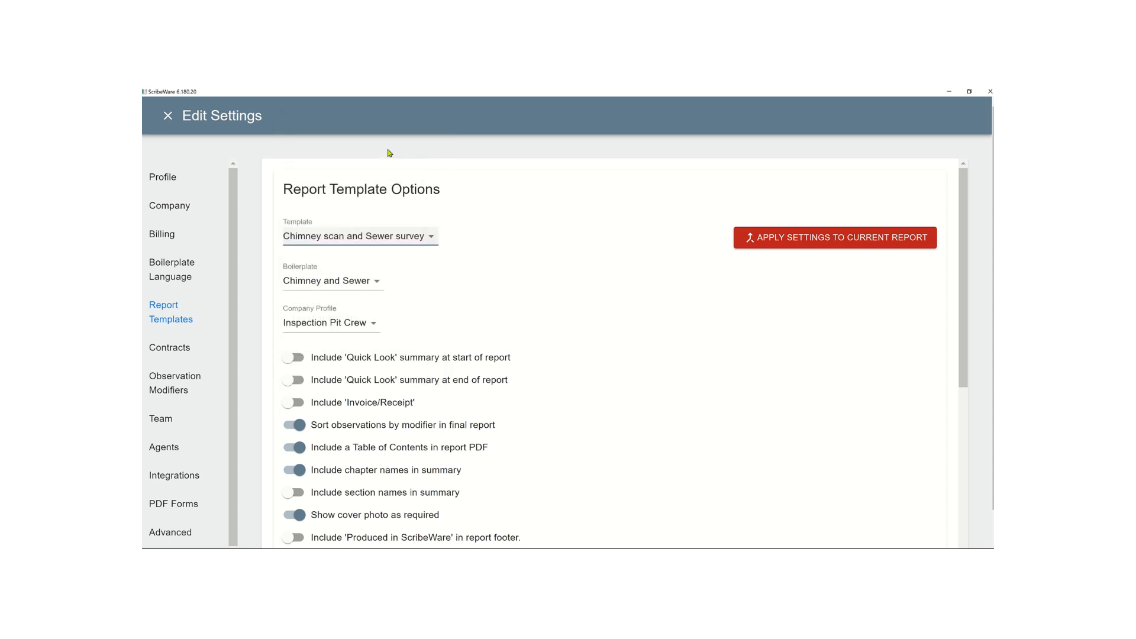
click(168, 117)
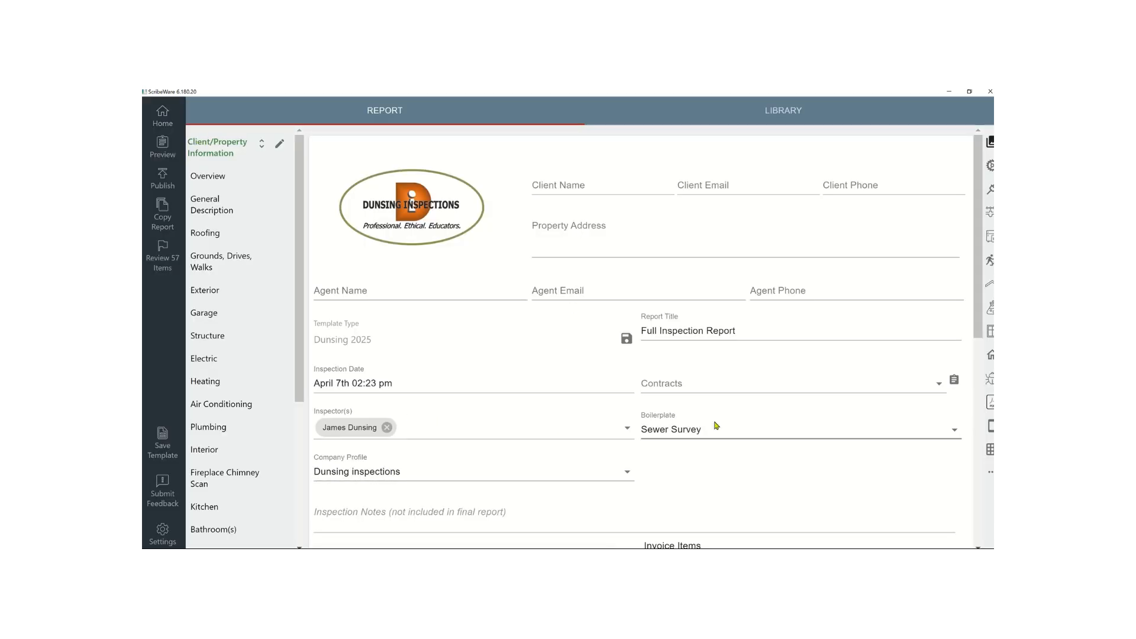
Step: Set the report's boilerplate to Chimney and Sewer and generate a preview of the report
click(955, 433)
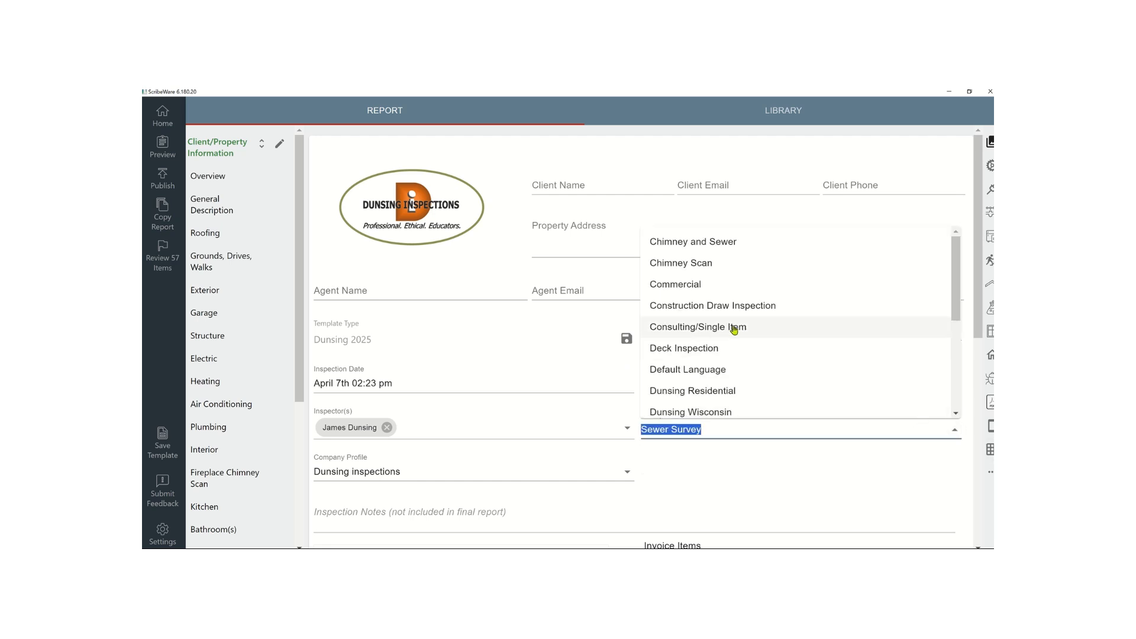
click(683, 243)
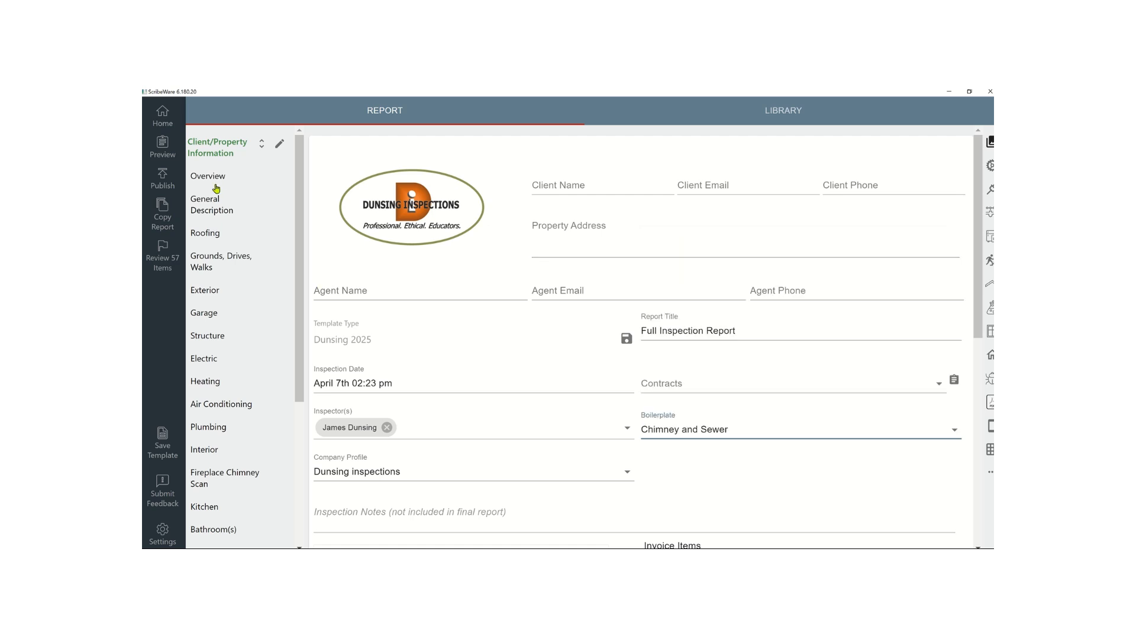
click(158, 146)
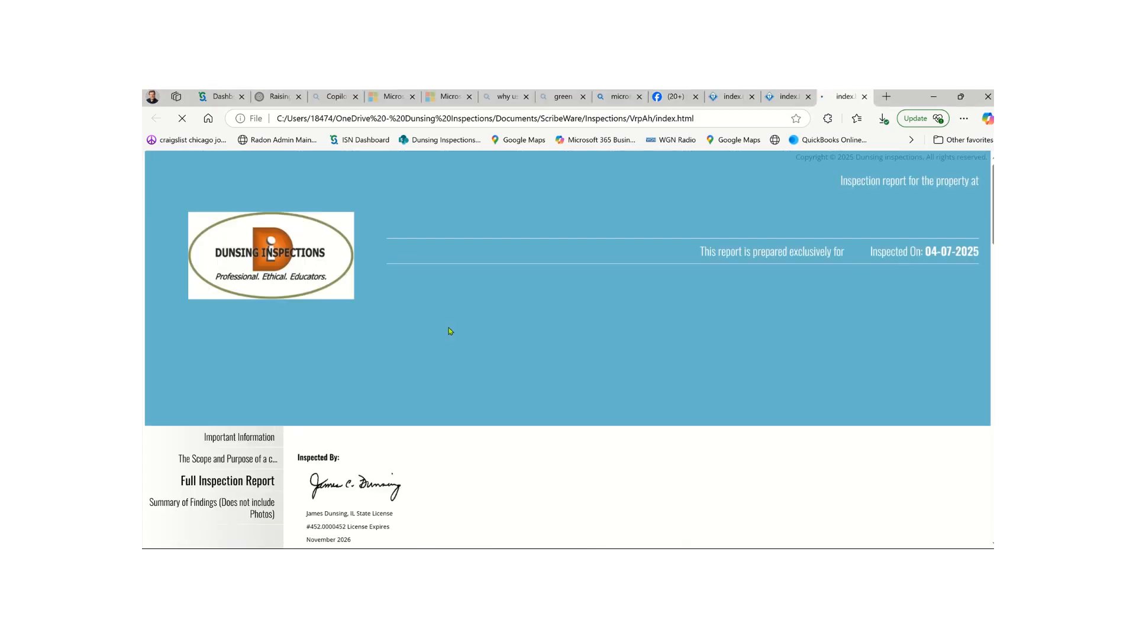
Step: Review the previewed chimney scan and sewer survey scope text and the Summary of Findings, and close the preview
scroll(487, 320, down, 5)
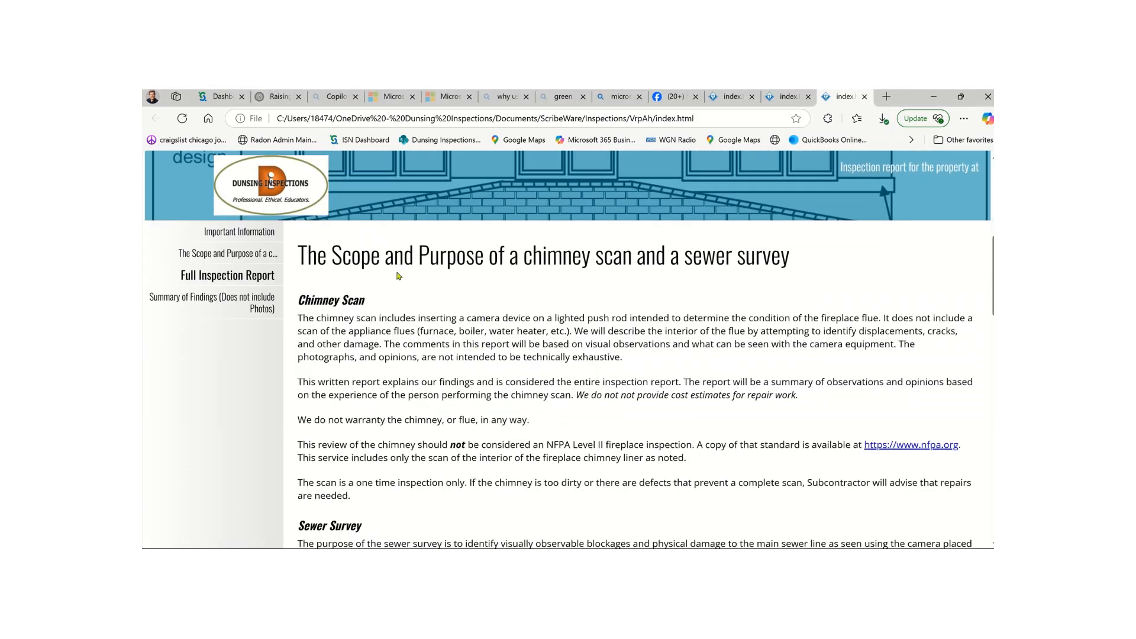
scroll(489, 409, down, 7)
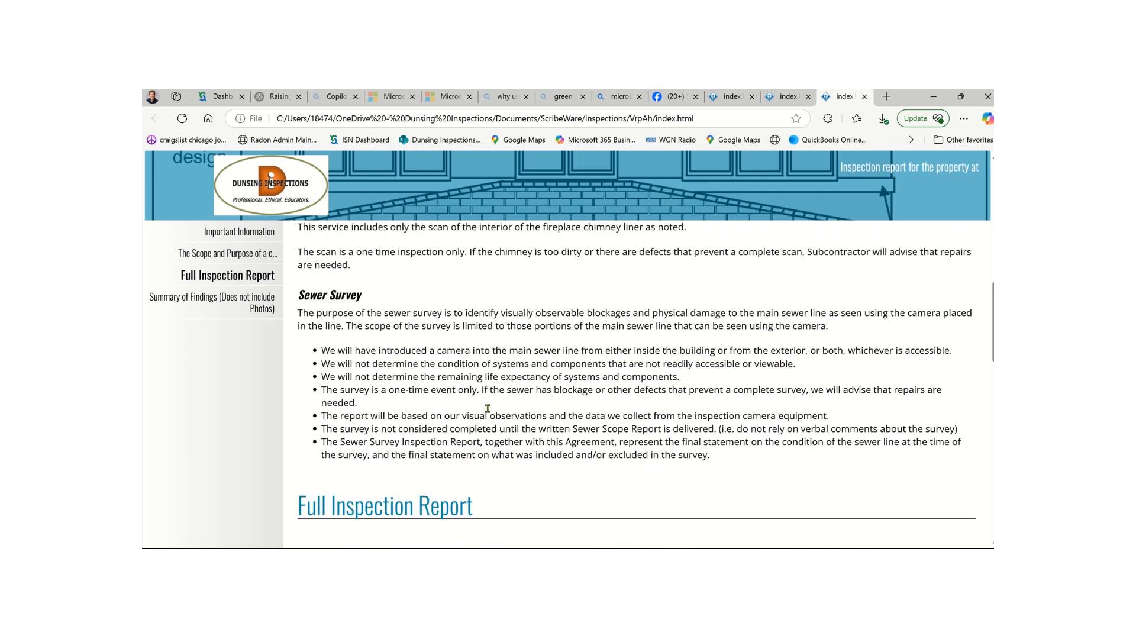
scroll(489, 409, up, 2)
scroll(489, 409, down, 10)
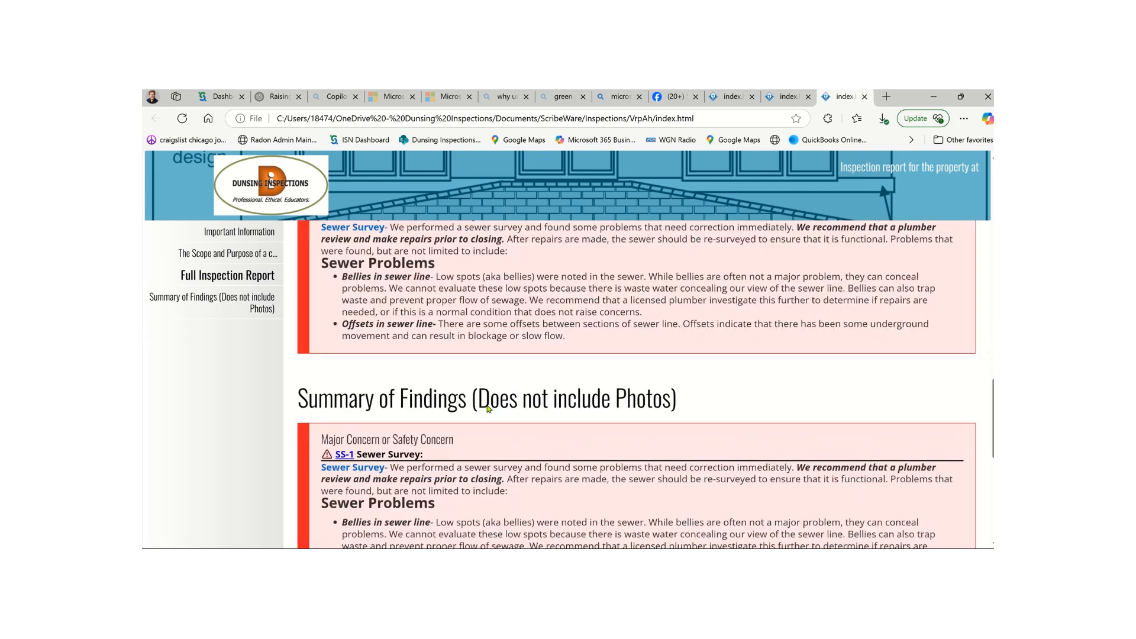
scroll(483, 390, up, 6)
scroll(482, 390, up, 15)
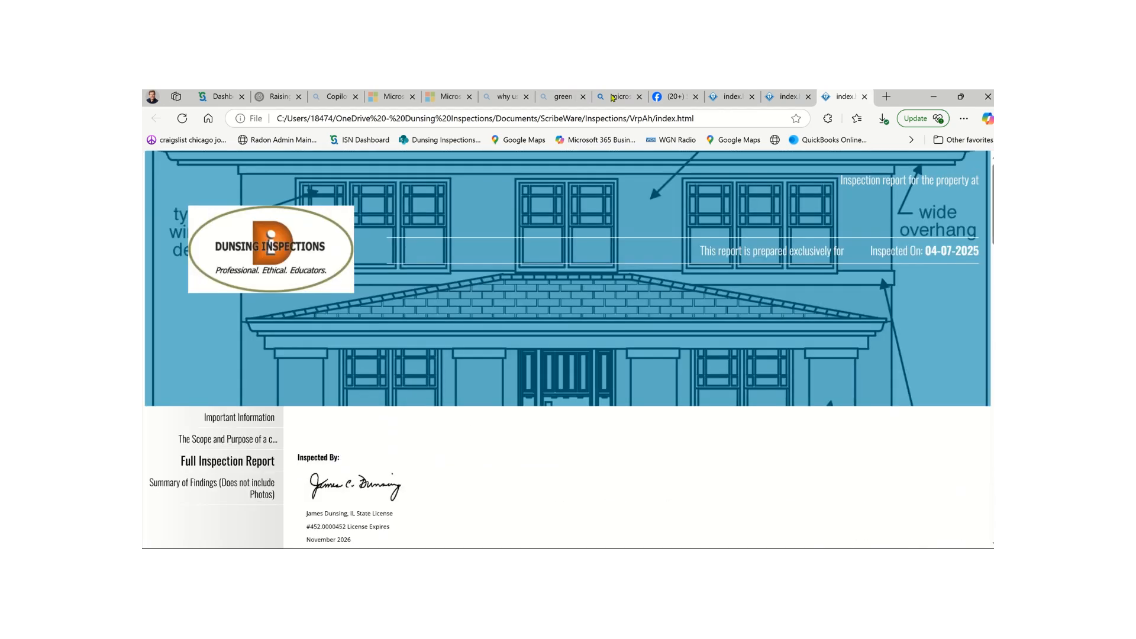
click(864, 96)
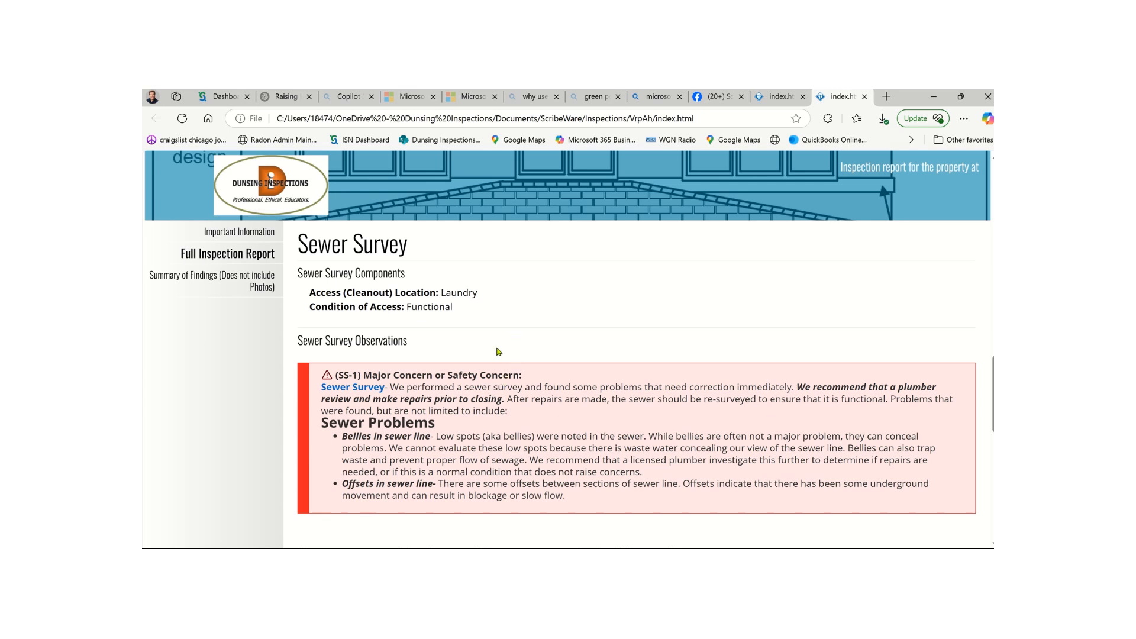
mouse_move(486, 91)
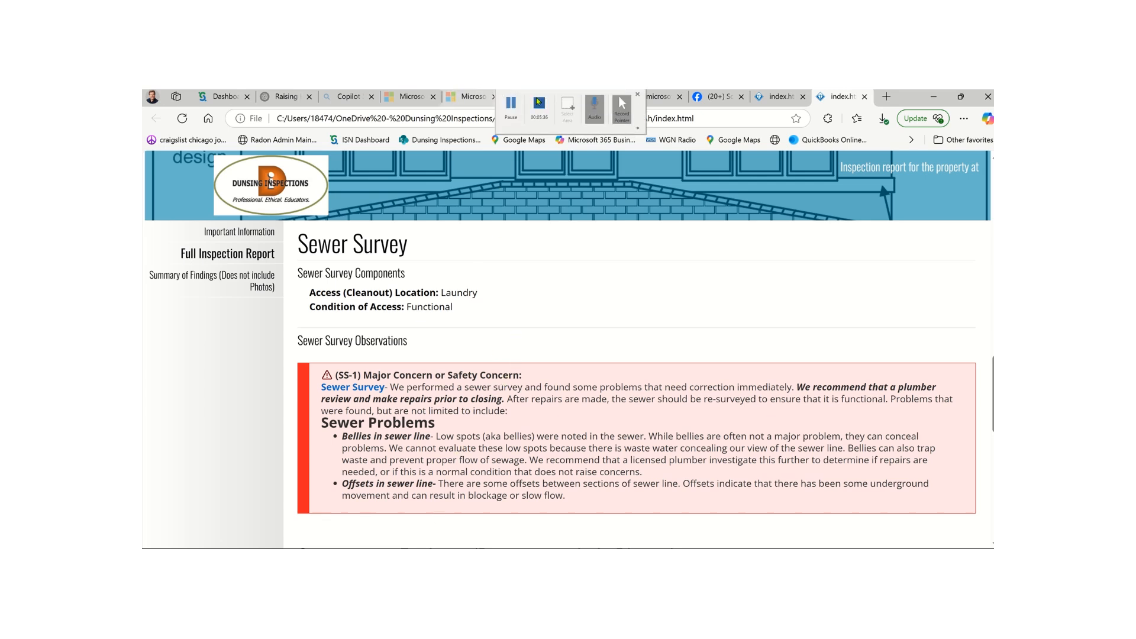